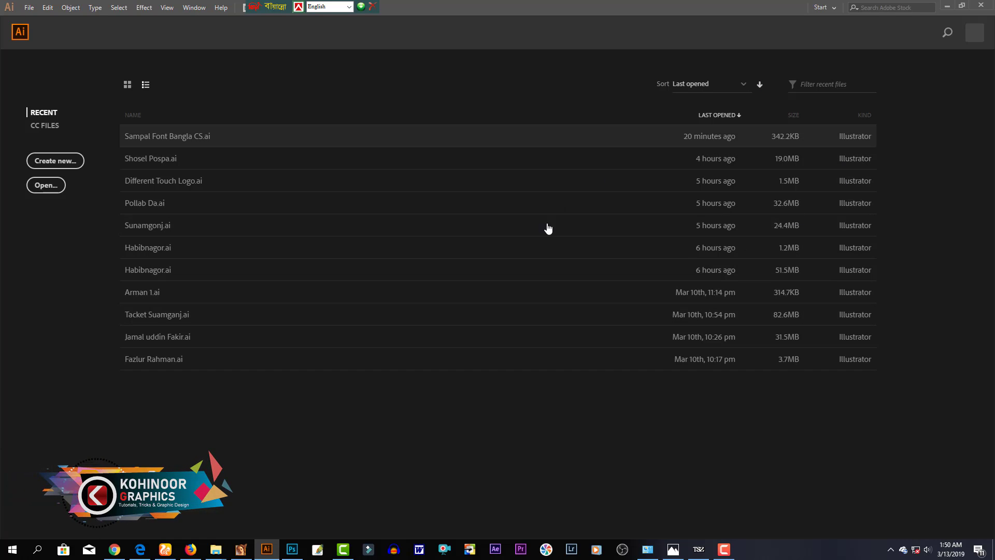
Create a new landscape document in inches, 96 in wide and 24 in high, with one artboard
{"action": "left_click", "coordinate": [48, 167]}
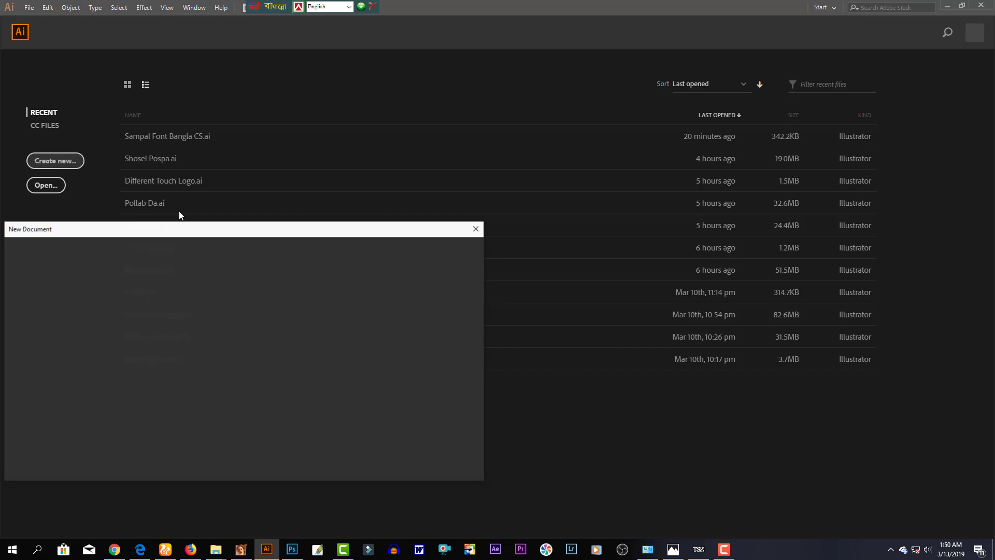
{"action": "left_click_drag", "start_coordinate": [242, 234], "coordinate": [446, 150]}
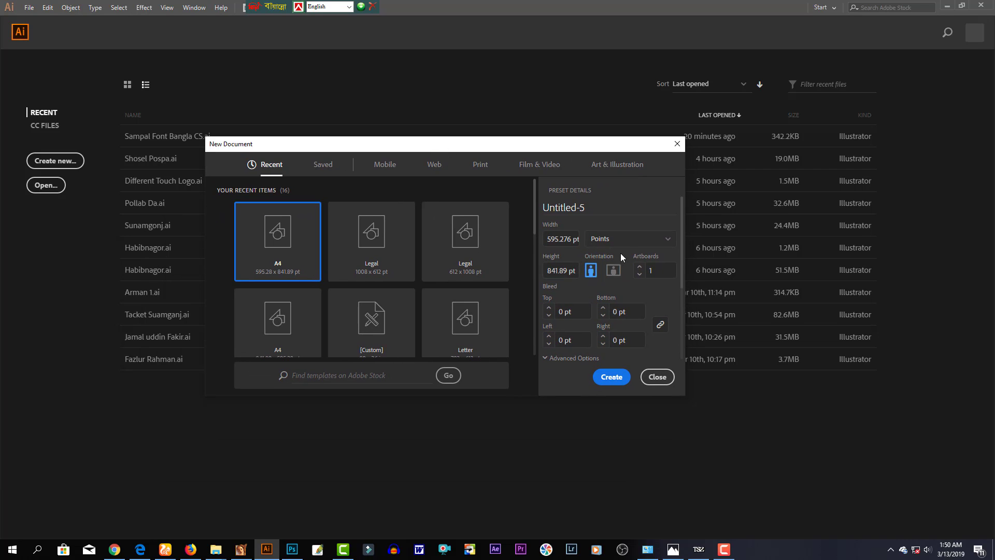
{"action": "left_click", "coordinate": [631, 240]}
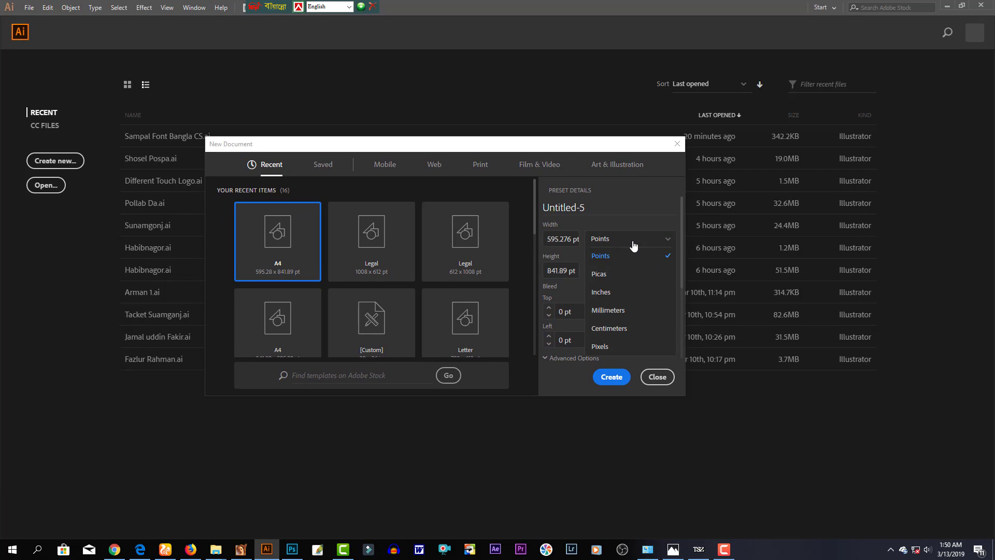
{"action": "left_click", "coordinate": [618, 292]}
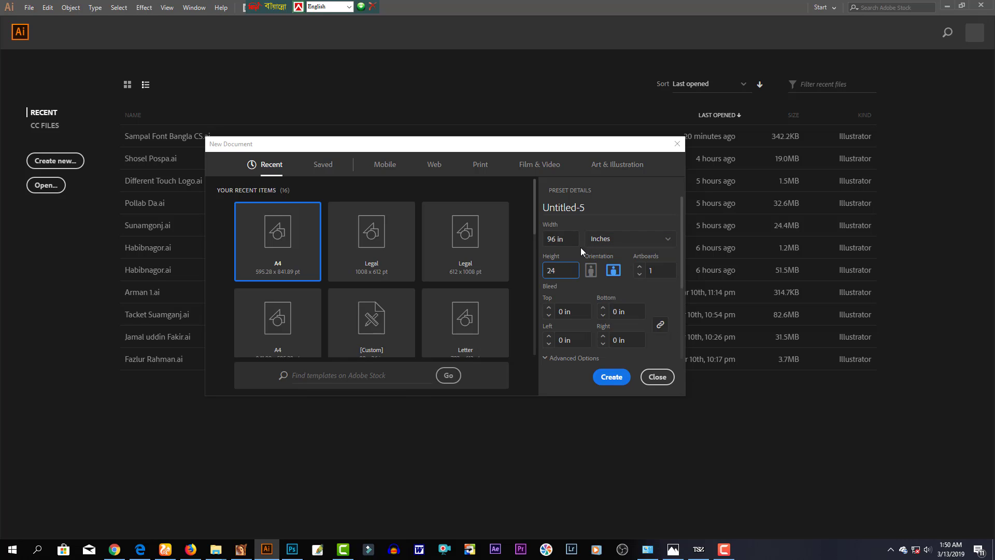
{"action": "left_click", "coordinate": [610, 384]}
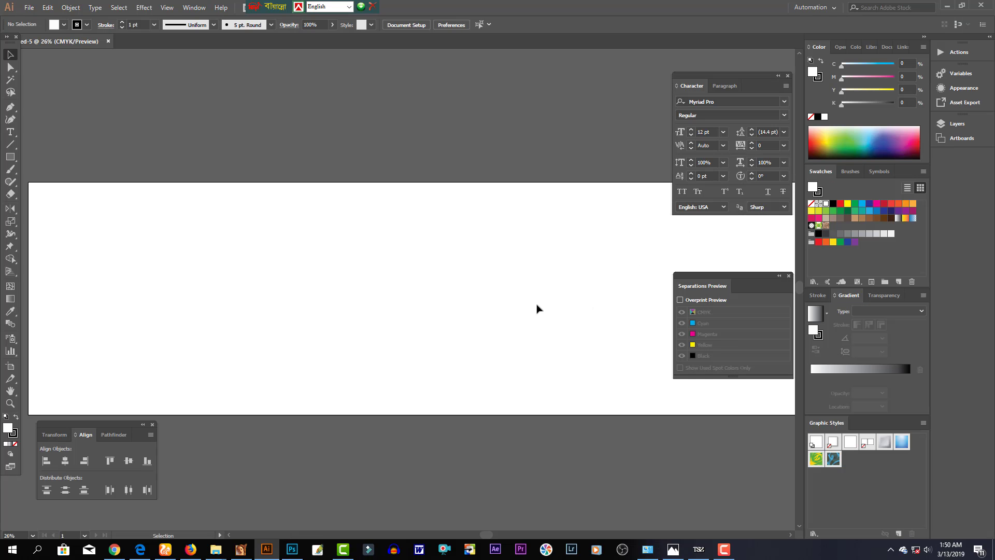
{"action": "key", "text": "ctrl+minus"}
{"action": "left_click_drag", "start_coordinate": [392, 248], "coordinate": [436, 240]}
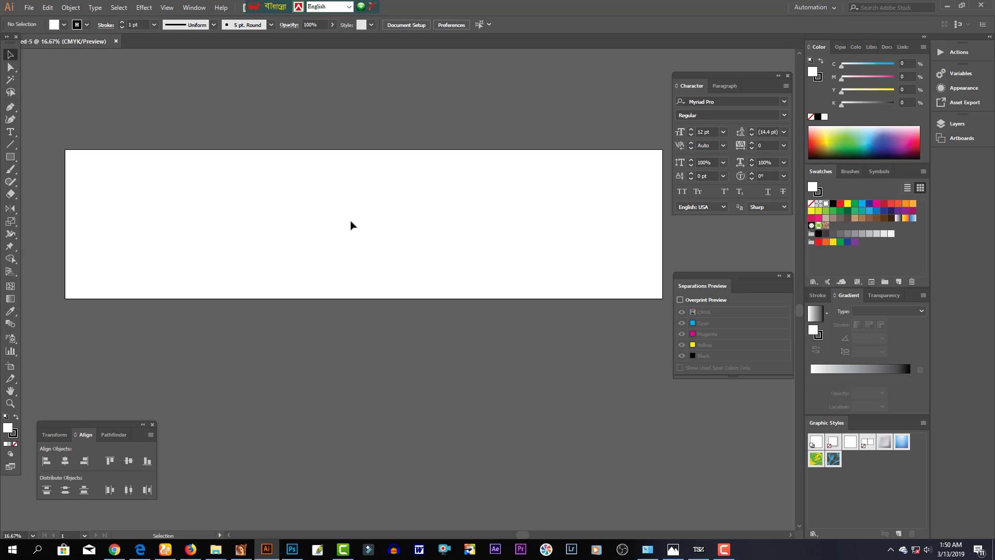
{"action": "key", "text": "space"}
{"action": "left_click_drag", "start_coordinate": [342, 247], "coordinate": [345, 265]}
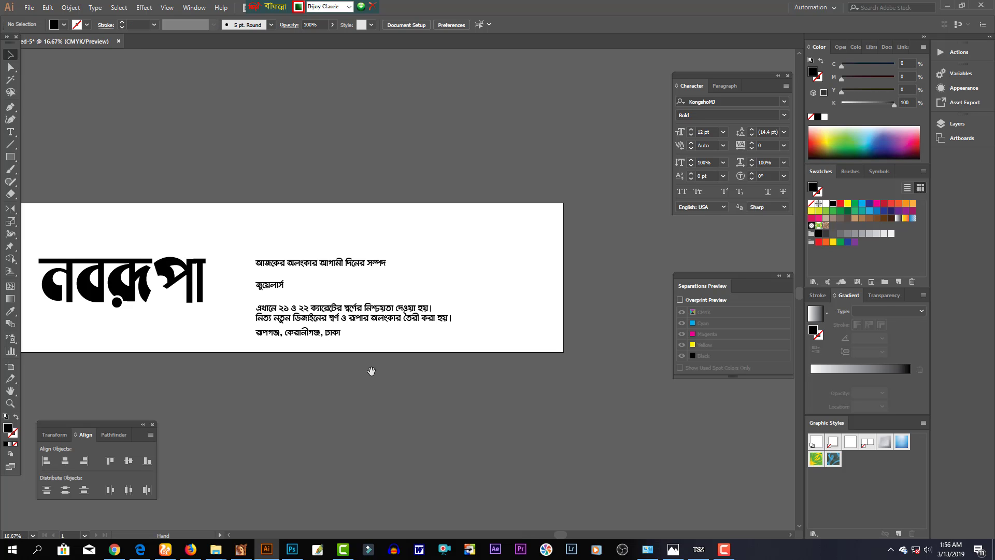
{"action": "scroll", "coordinate": [371, 368], "scroll_direction": "left", "scroll_amount": 3}
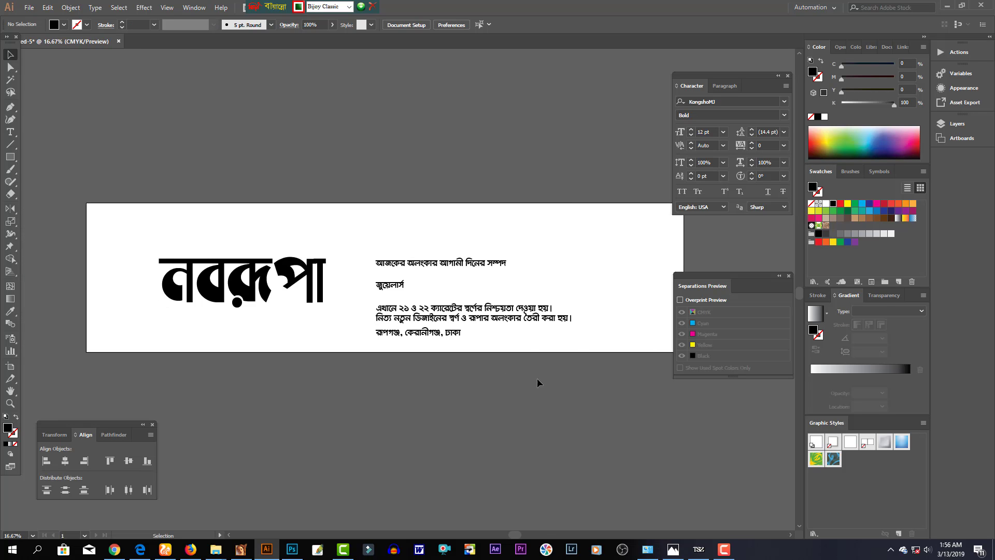
Move all the Bangla text blocks together off the artboard to just below its lower edge
{"action": "left_click", "coordinate": [442, 333]}
{"action": "key", "text": "Tab"}
{"action": "left_click_drag", "start_coordinate": [449, 291], "coordinate": [562, 367]}
{"action": "left_click", "coordinate": [670, 366]}
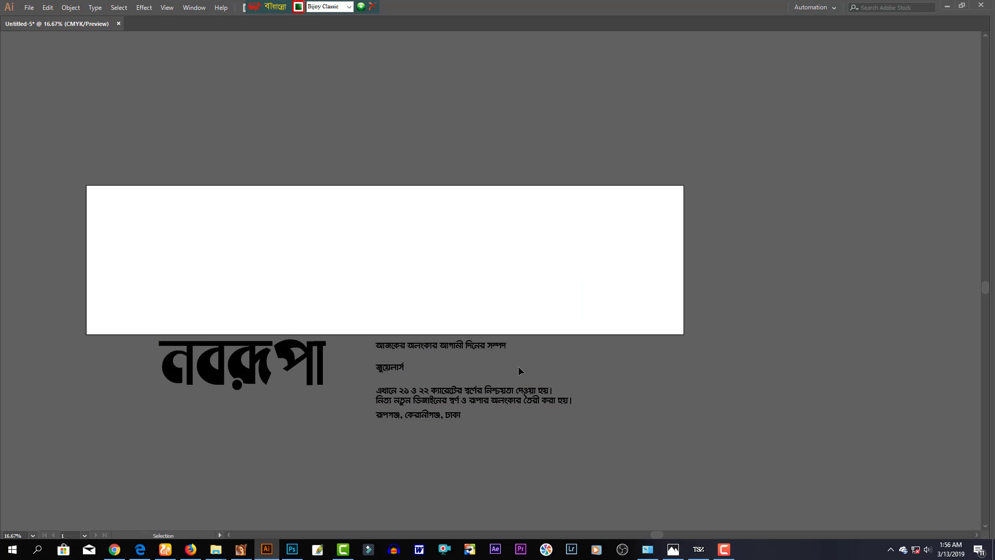
Switch the typing language to English and save the document as Naborupa.ai
{"action": "left_click_drag", "start_coordinate": [387, 269], "coordinate": [387, 231]}
{"action": "key", "text": "ctrl+equal"}
{"action": "left_click_drag", "start_coordinate": [504, 259], "coordinate": [559, 192]}
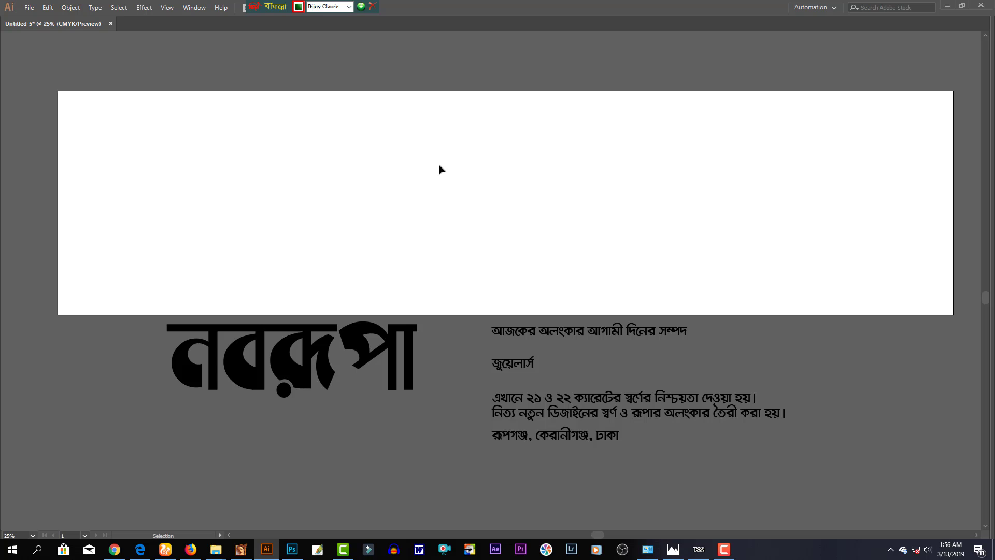
{"action": "key", "text": "F12"}
{"action": "left_click_drag", "start_coordinate": [493, 171], "coordinate": [415, 204]}
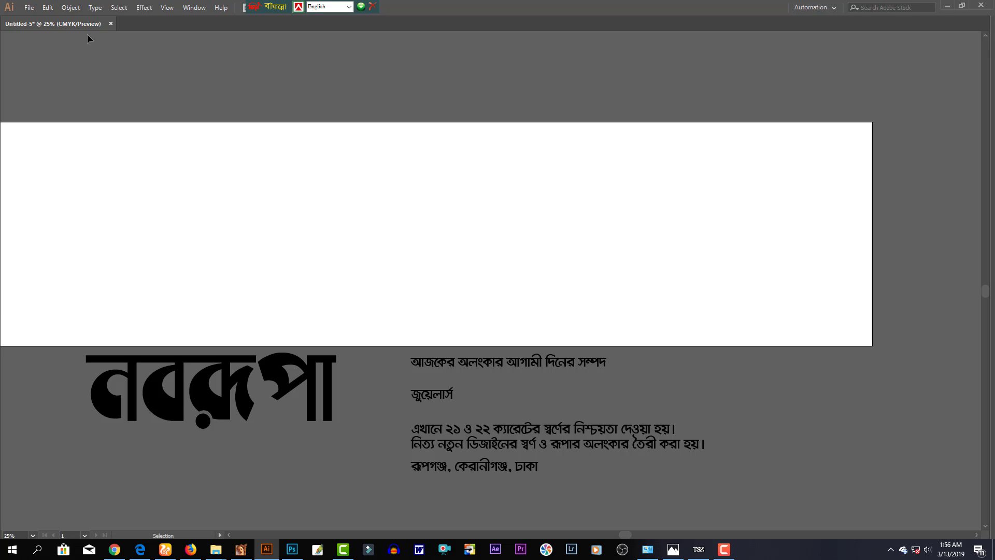
{"action": "key", "text": "ctrl"}
{"action": "key", "text": "ctrl+s"}
Place the image 1 anwere.psd from the Joweras Model folder near the artboard's right end, flattening its layers to a single image
{"action": "left_click", "coordinate": [29, 8]}
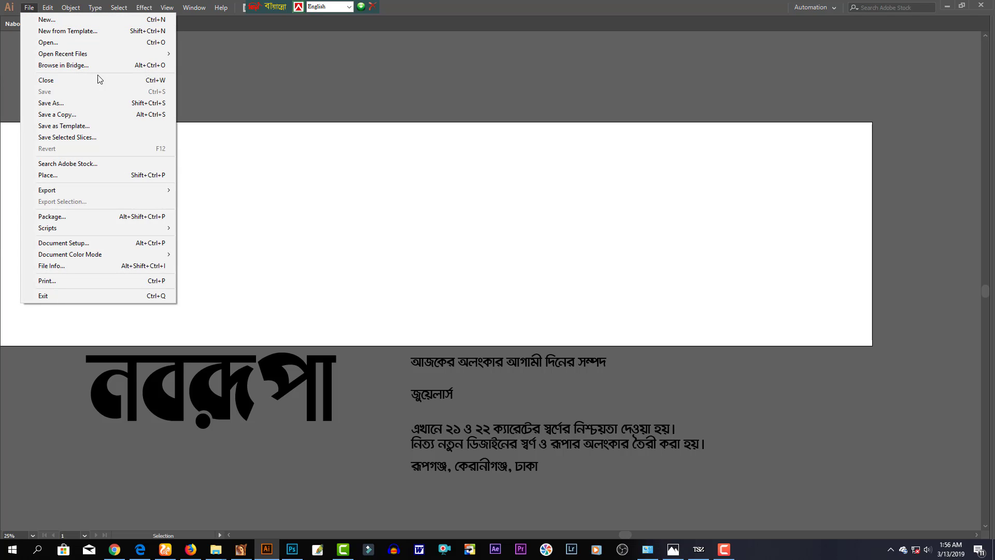
{"action": "left_click", "coordinate": [161, 178]}
{"action": "double_click", "coordinate": [190, 105]}
{"action": "left_click", "coordinate": [196, 89]}
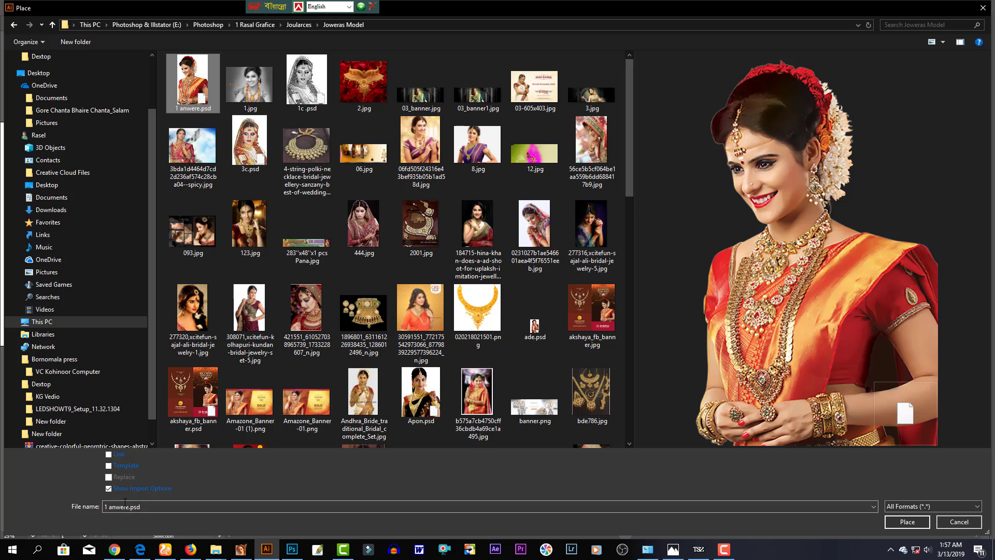
{"action": "left_click", "coordinate": [909, 522]}
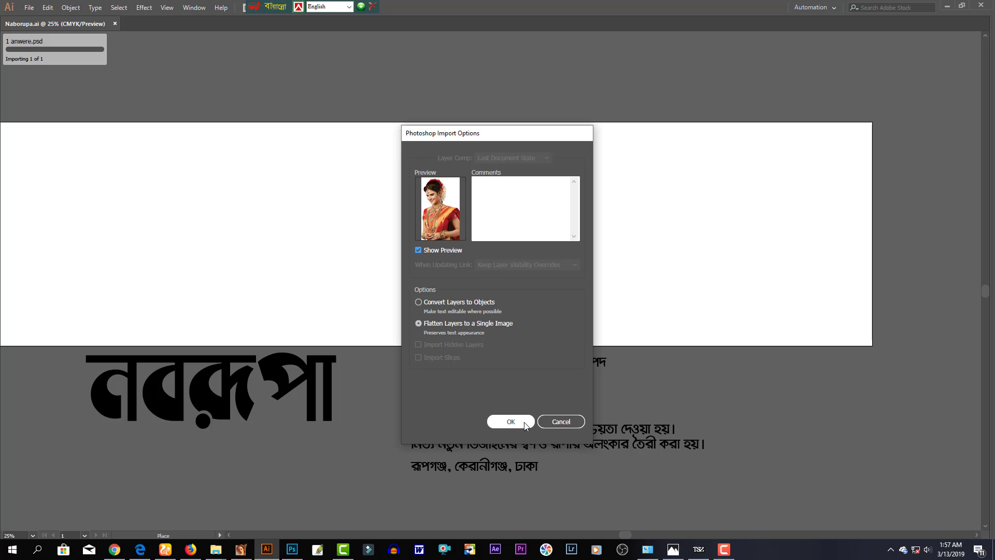
{"action": "left_click", "coordinate": [515, 421]}
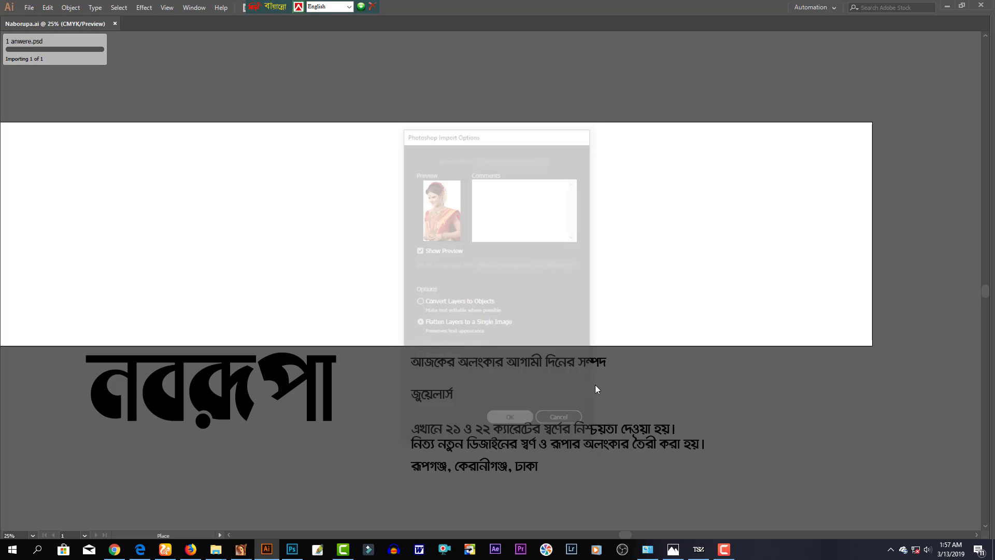
{"action": "left_click", "coordinate": [744, 247]}
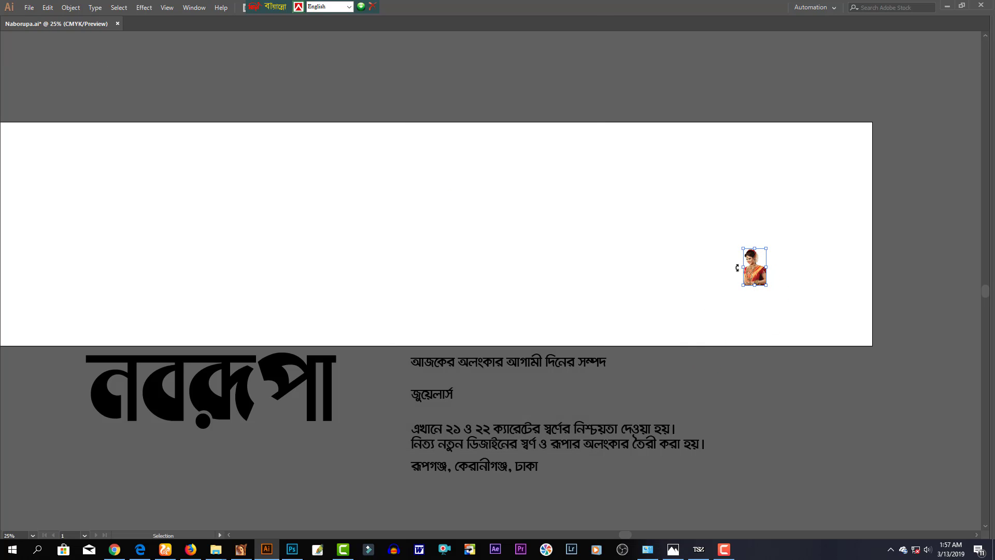
Enlarge the placed bride photo and move it into the artboard's lower-right corner, flush with both edges
{"action": "left_click_drag", "start_coordinate": [743, 267], "coordinate": [662, 269]}
{"action": "left_click_drag", "start_coordinate": [720, 312], "coordinate": [824, 302]}
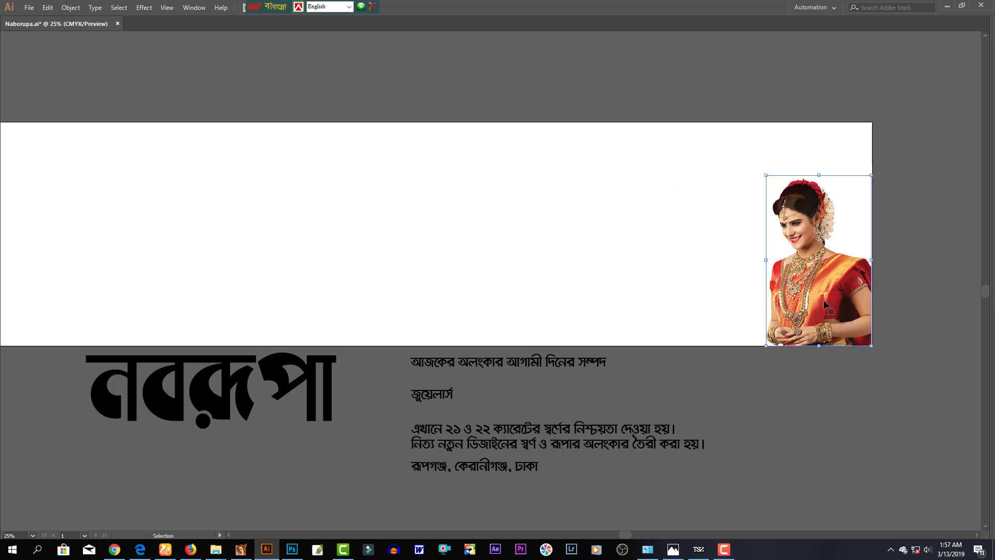
{"action": "key", "text": "z"}
{"action": "left_click_drag", "start_coordinate": [841, 223], "coordinate": [936, 373]}
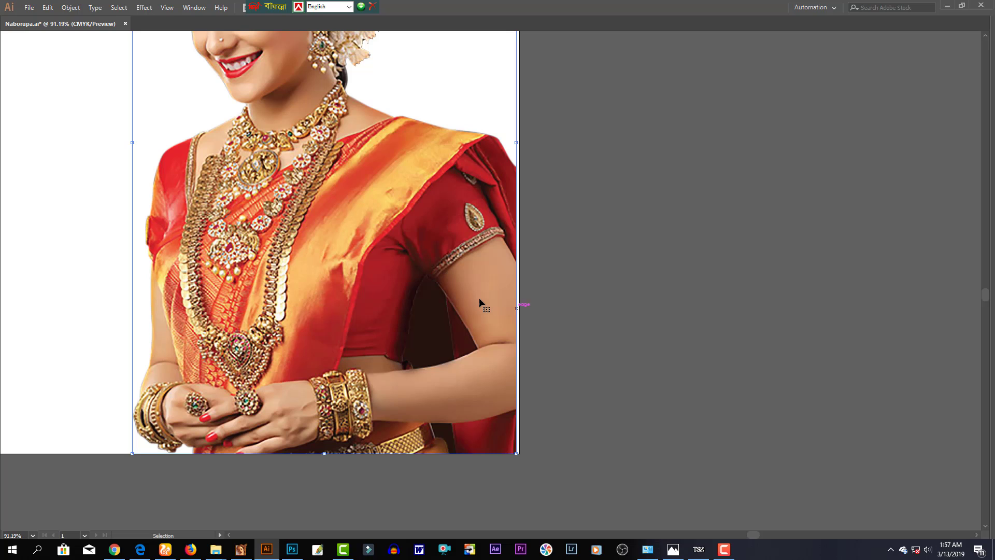
Scale the bride photo up further from its lower-right corner to nearly the full artboard height
{"action": "key", "text": "z"}
{"action": "left_click", "coordinate": [388, 237], "text": "alt"}
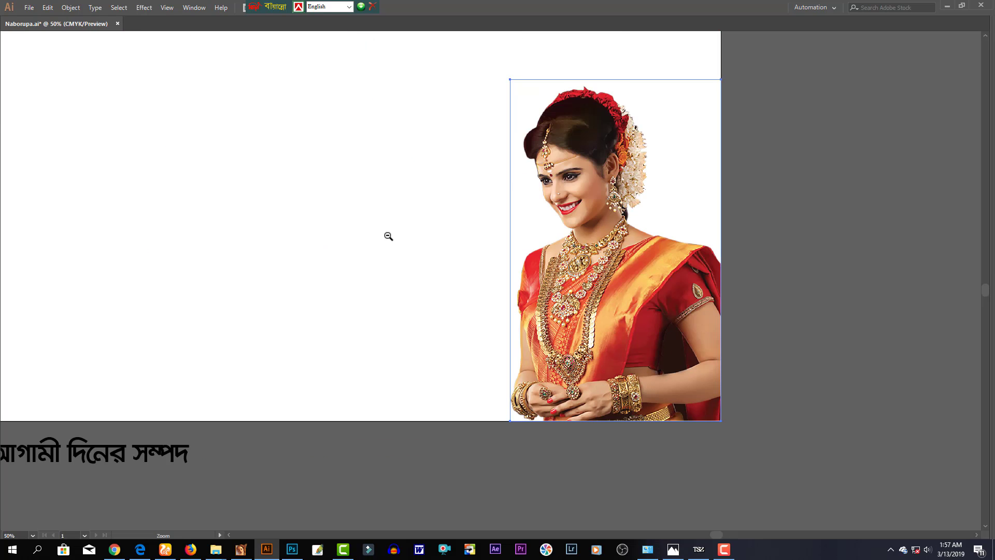
{"action": "left_click", "coordinate": [389, 236], "text": "alt"}
{"action": "left_click_drag", "start_coordinate": [605, 299], "coordinate": [640, 366]}
{"action": "left_click_drag", "start_coordinate": [605, 241], "coordinate": [567, 179]}
{"action": "left_click", "coordinate": [763, 240]}
Scale the bride photo down slightly from its upper-left corner, keeping it anchored in the artboard's lower-right corner
{"action": "key", "text": "space"}
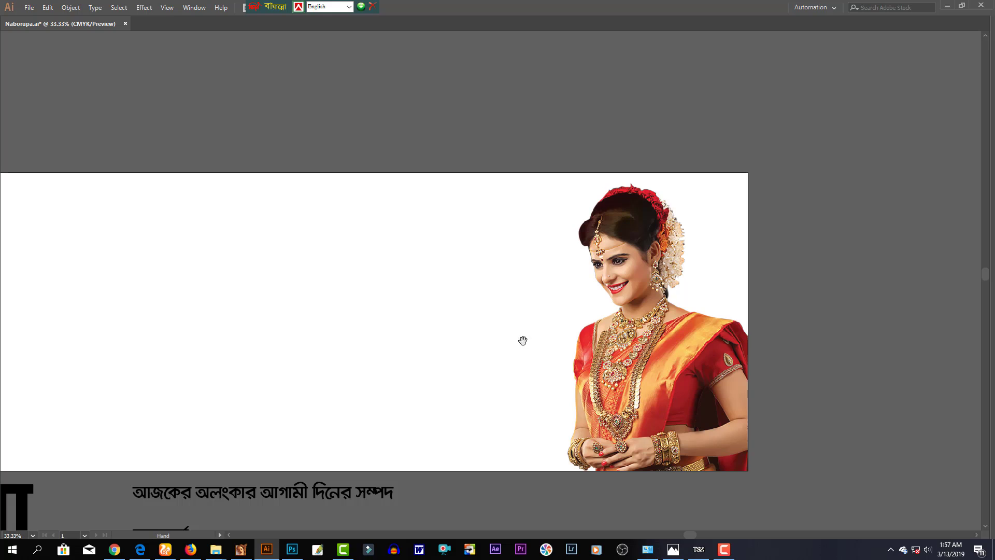
{"action": "left_click_drag", "start_coordinate": [523, 340], "coordinate": [571, 293]}
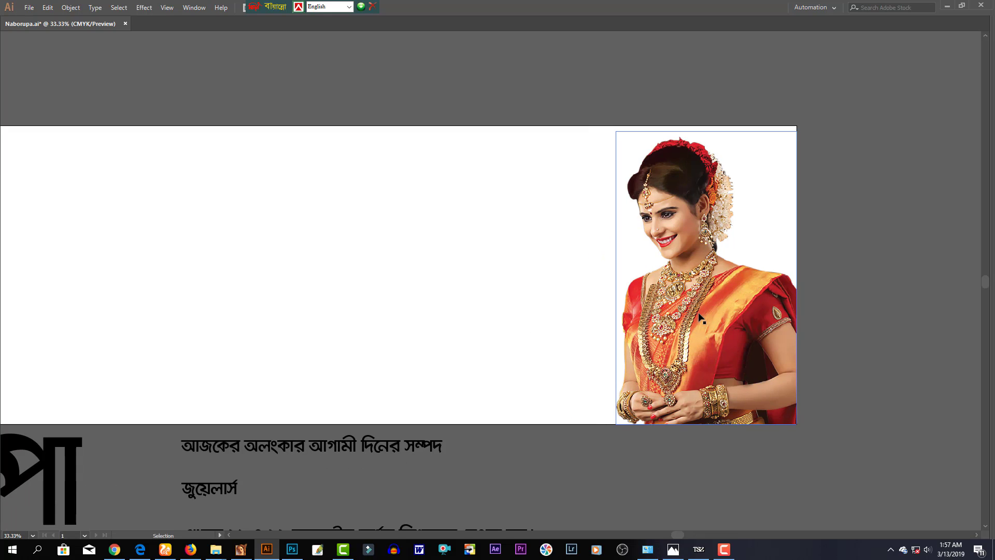
{"action": "left_click", "coordinate": [621, 143]}
{"action": "left_click_drag", "start_coordinate": [616, 131], "coordinate": [622, 141]}
{"action": "left_click", "coordinate": [612, 320]}
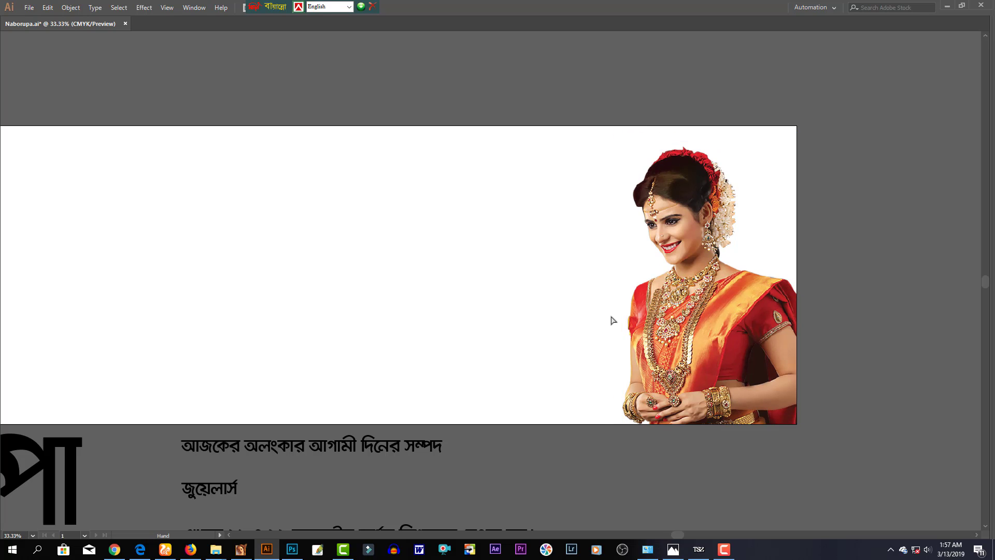
Draw a 96 × 24 in rectangle covering the whole artboard and send it to the back behind the photo
{"action": "left_click_drag", "start_coordinate": [393, 308], "coordinate": [507, 311]}
{"action": "left_click", "coordinate": [508, 311], "text": "ctrl+alt"}
{"action": "left_click_drag", "start_coordinate": [440, 304], "coordinate": [590, 302]}
{"action": "left_click", "coordinate": [590, 302], "text": "alt"}
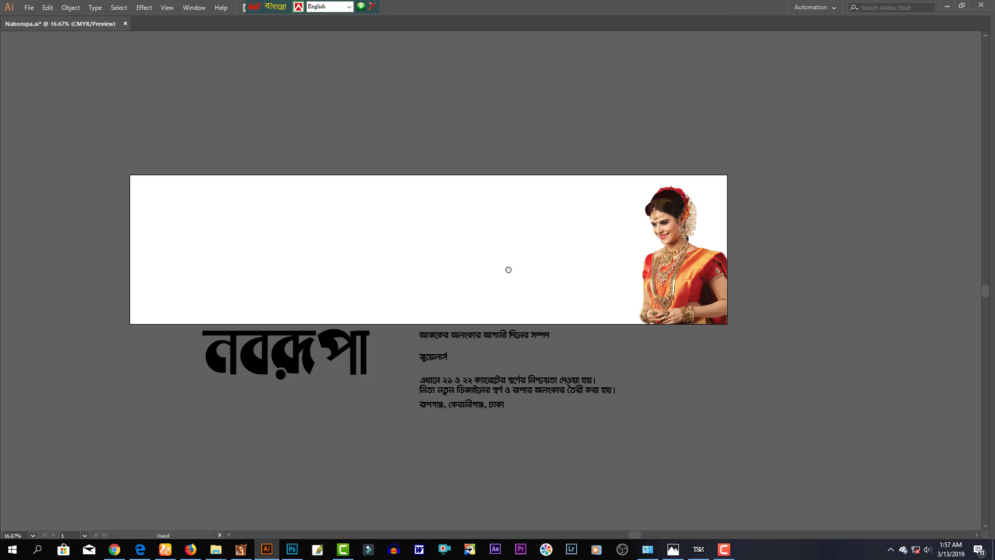
{"action": "key", "text": "Tab"}
{"action": "left_click", "coordinate": [11, 158]}
{"action": "key", "text": "Tab"}
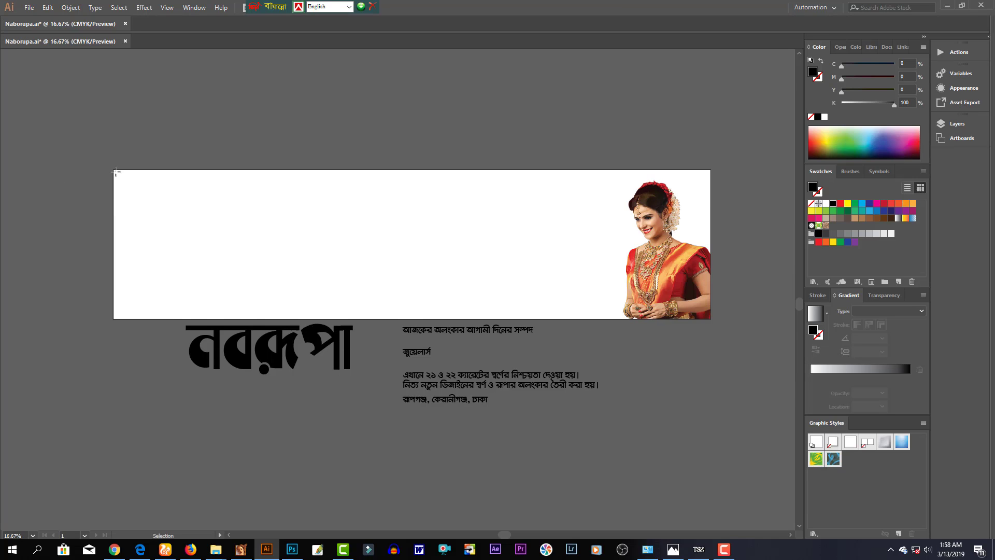
{"action": "mouse_move", "coordinate": [114, 152]}
{"action": "left_mouse_down"}
{"action": "mouse_move", "coordinate": [368, 277]}
{"action": "mouse_move", "coordinate": [710, 281]}
{"action": "mouse_move", "coordinate": [719, 294]}
{"action": "mouse_move", "coordinate": [711, 301]}
{"action": "left_mouse_up"}
{"action": "key", "text": "Tab"}
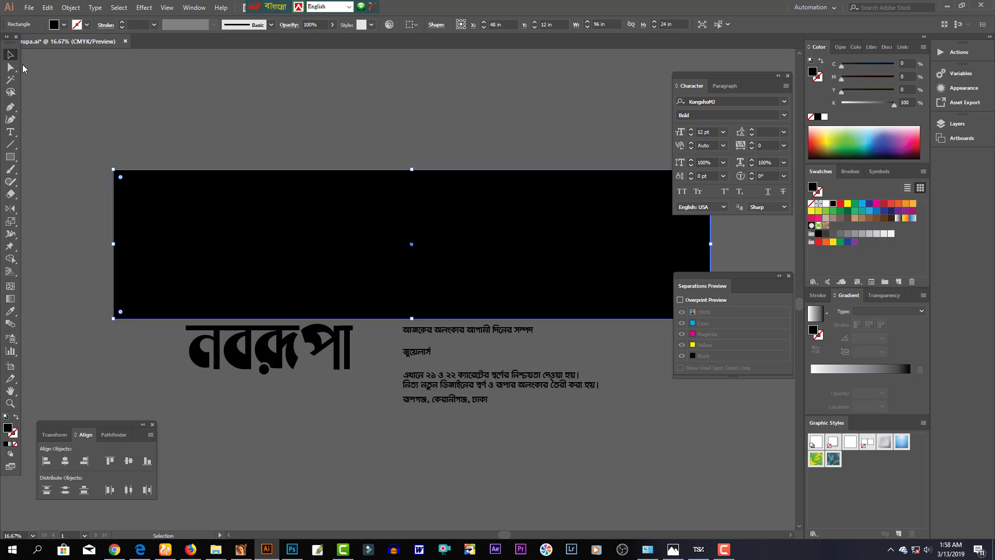
{"action": "key", "text": "ctrl+shift+bracketleft"}
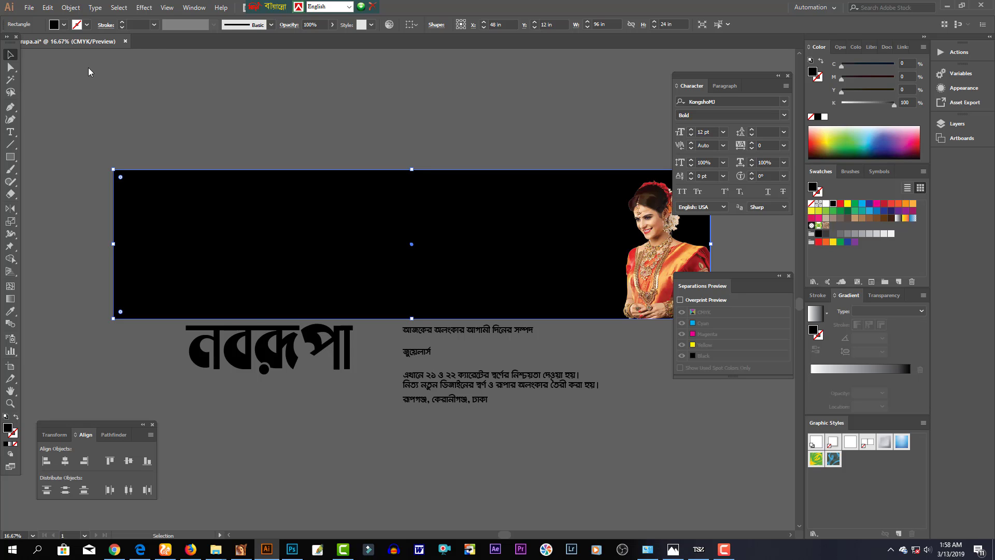
Fill the background rectangle with a red sampled by Eyedropper from the bride's sleeve
{"action": "key", "text": "Tab"}
{"action": "key", "text": "z"}
{"action": "left_click_drag", "start_coordinate": [521, 130], "coordinate": [744, 344]}
{"action": "key", "text": "v"}
{"action": "left_click", "coordinate": [742, 346]}
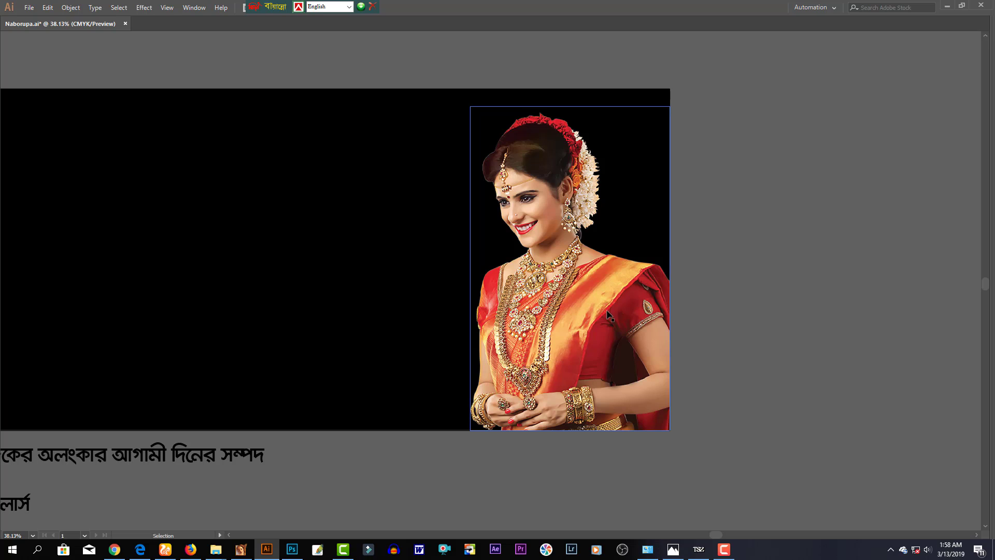
{"action": "left_click", "coordinate": [420, 321]}
{"action": "key", "text": "Tab"}
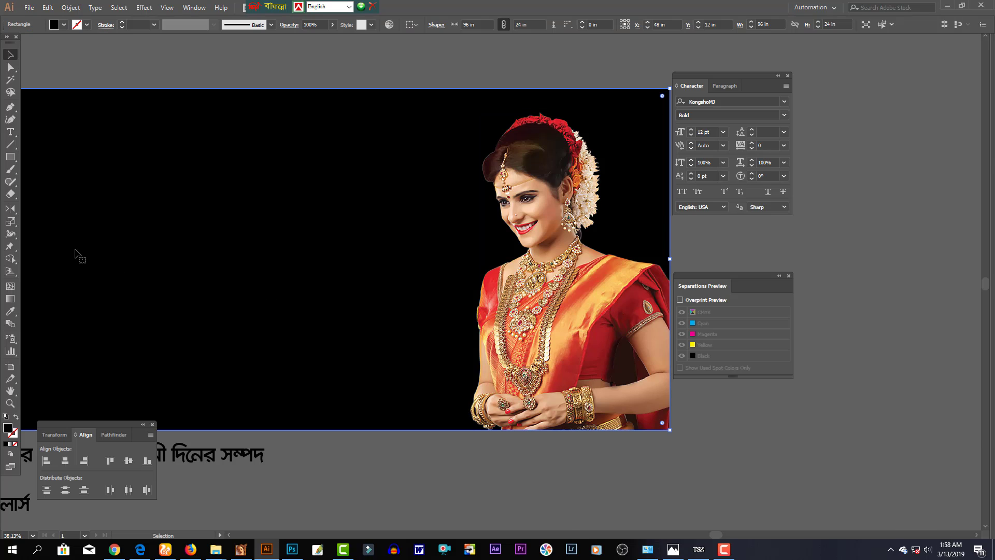
{"action": "left_click", "coordinate": [10, 311]}
{"action": "left_click", "coordinate": [627, 332]}
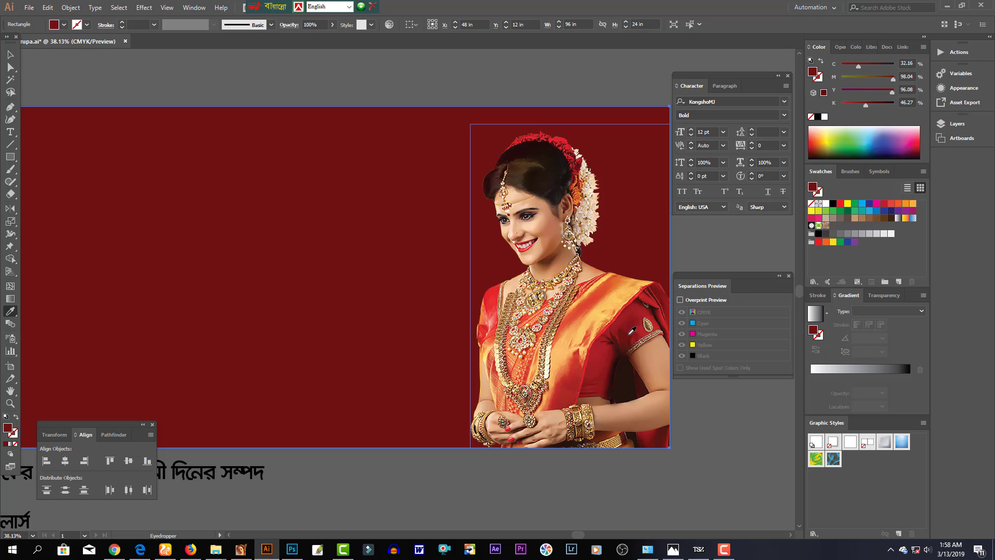
{"action": "left_click", "coordinate": [641, 329]}
{"action": "left_click", "coordinate": [643, 327]}
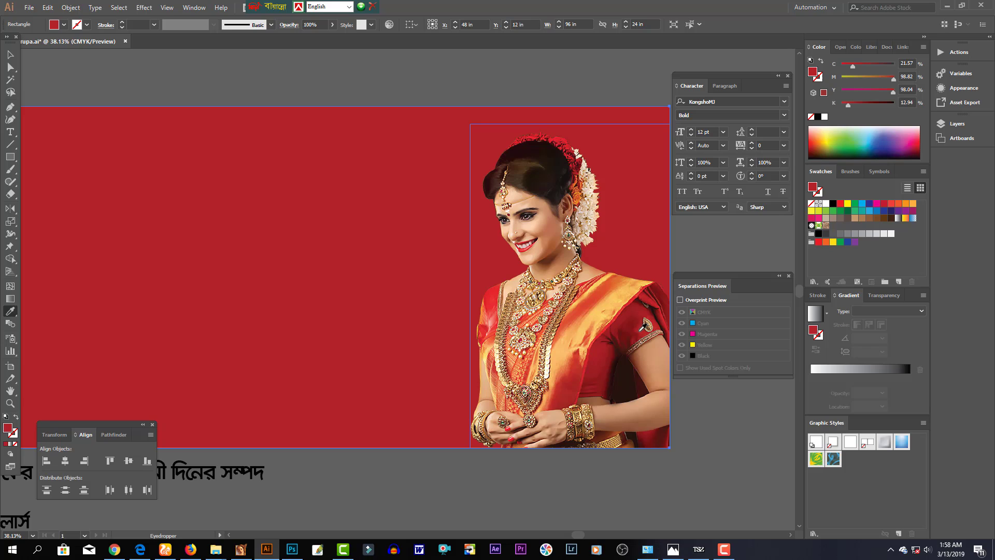
{"action": "left_click", "coordinate": [644, 326]}
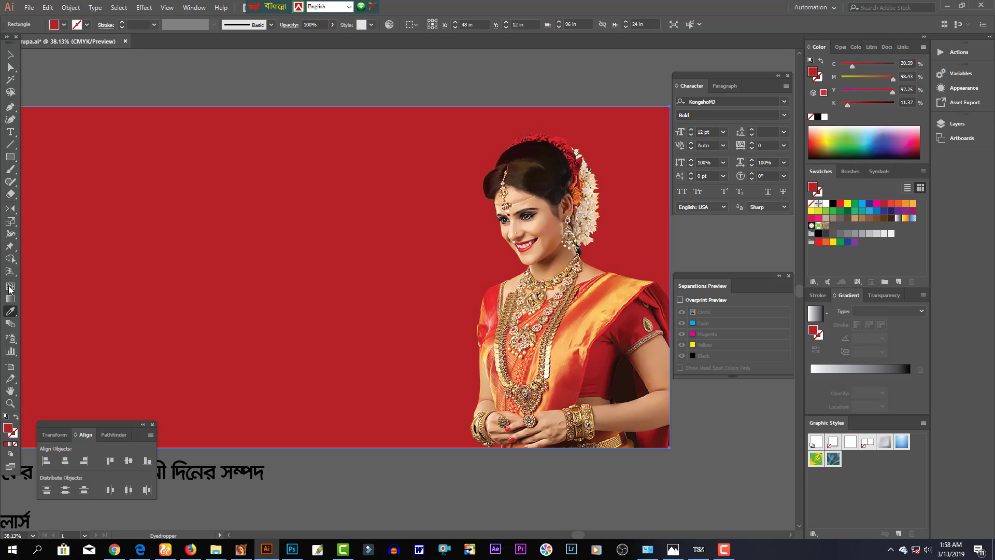
Sample further sari and blouse colours for the background rectangle, ending on the blouse red (C 22.75, M 100, Y 98.04, K 15.69)
{"action": "left_click", "coordinate": [618, 310]}
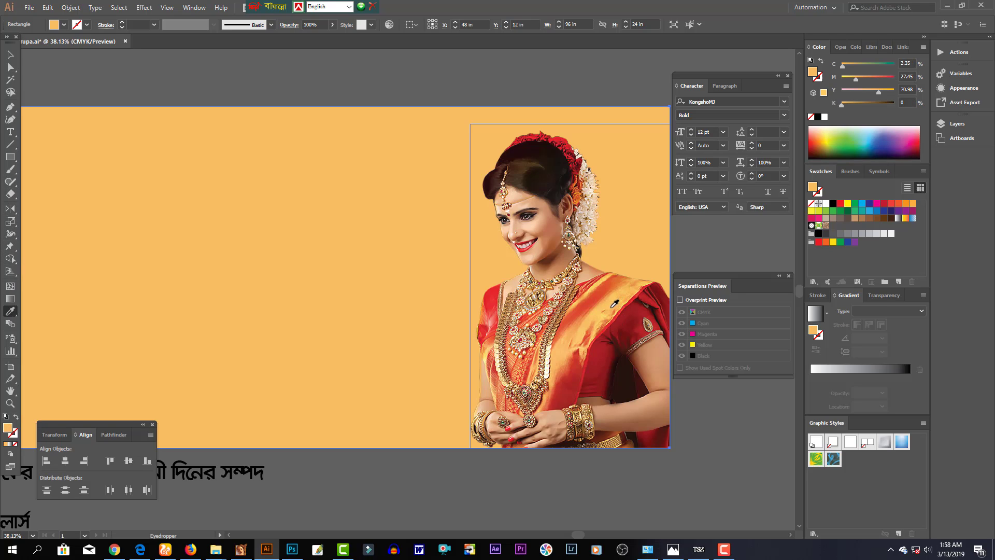
{"action": "left_click", "coordinate": [577, 340]}
{"action": "left_click", "coordinate": [569, 340]}
{"action": "left_click", "coordinate": [555, 343]}
{"action": "left_click", "coordinate": [569, 347]}
{"action": "left_click", "coordinate": [578, 357]}
{"action": "left_click", "coordinate": [586, 377]}
{"action": "left_click", "coordinate": [596, 367]}
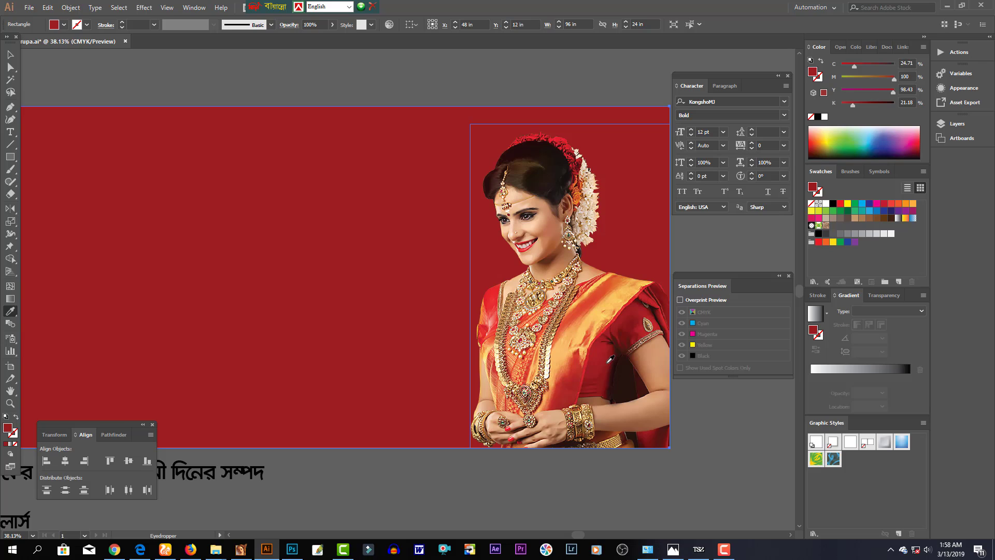
{"action": "left_click", "coordinate": [622, 371]}
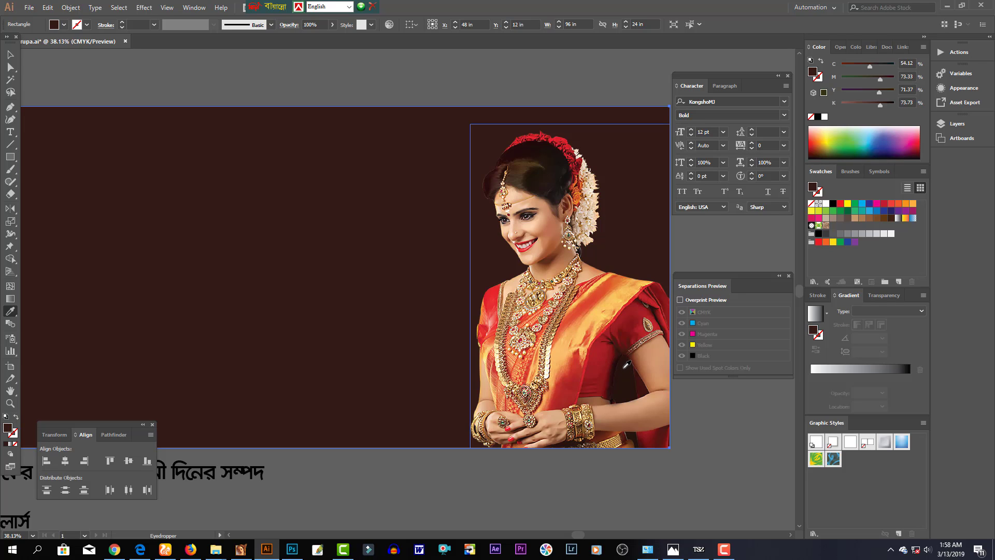
{"action": "left_click", "coordinate": [601, 350]}
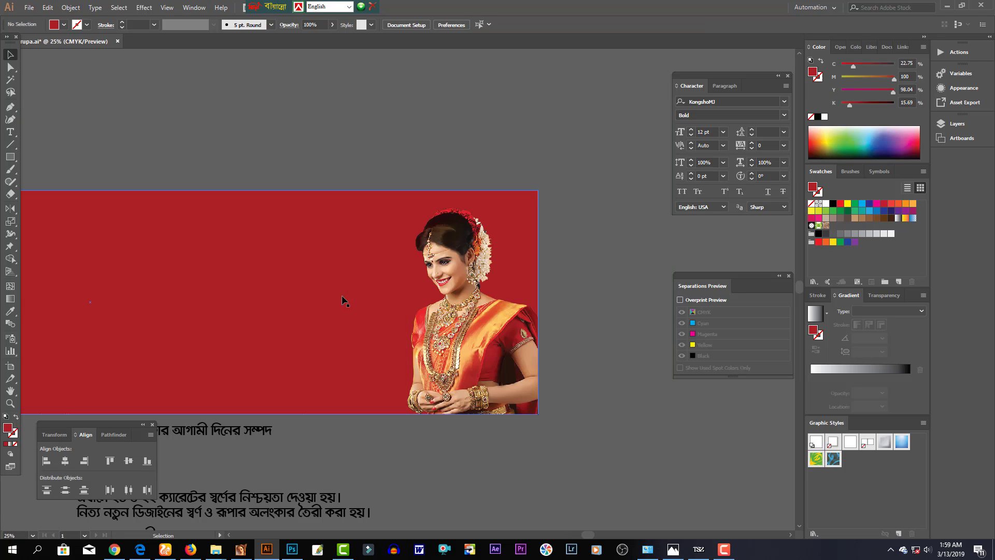
Draw a rectangle about 19.4 × 24 in over the bride photo, flush with the banner's right edge
{"action": "left_click", "coordinate": [367, 297]}
{"action": "key", "text": "ctrl+shift+a"}
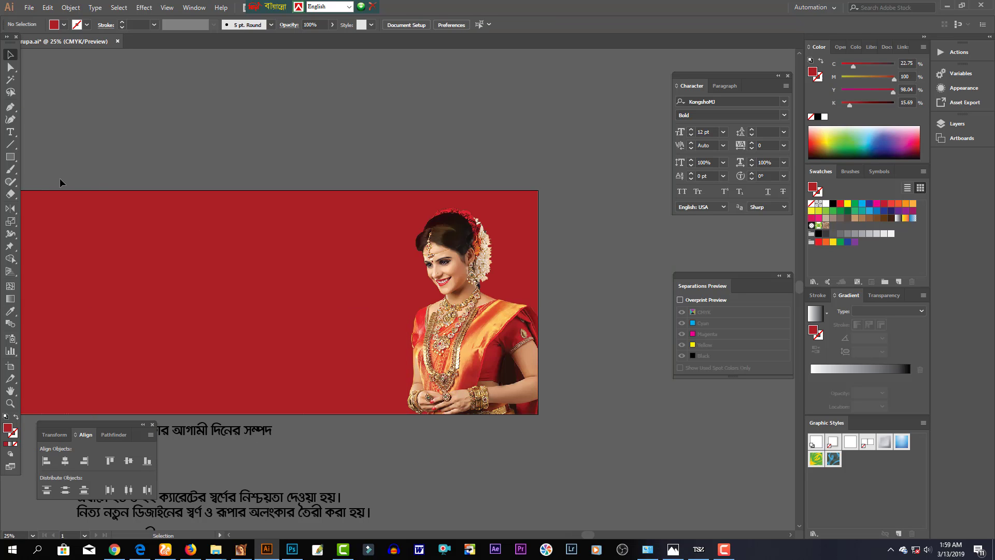
{"action": "left_click", "coordinate": [11, 157]}
{"action": "left_click_drag", "start_coordinate": [357, 191], "coordinate": [538, 415]}
{"action": "key", "text": "v"}
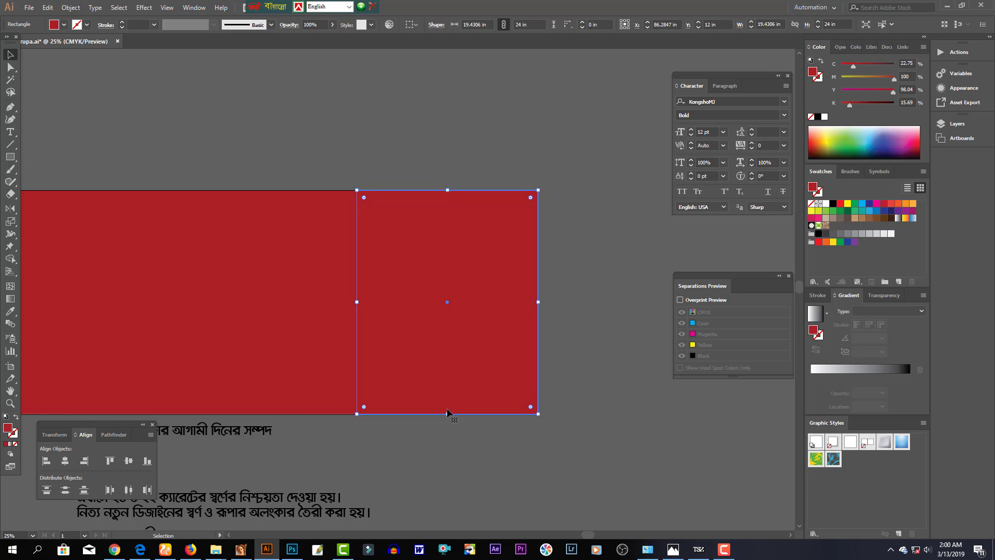
Apply the white-to-black linear gradient to the new rectangle and move it about half its width to the left, partly uncovering the bride
{"action": "key", "text": "period"}
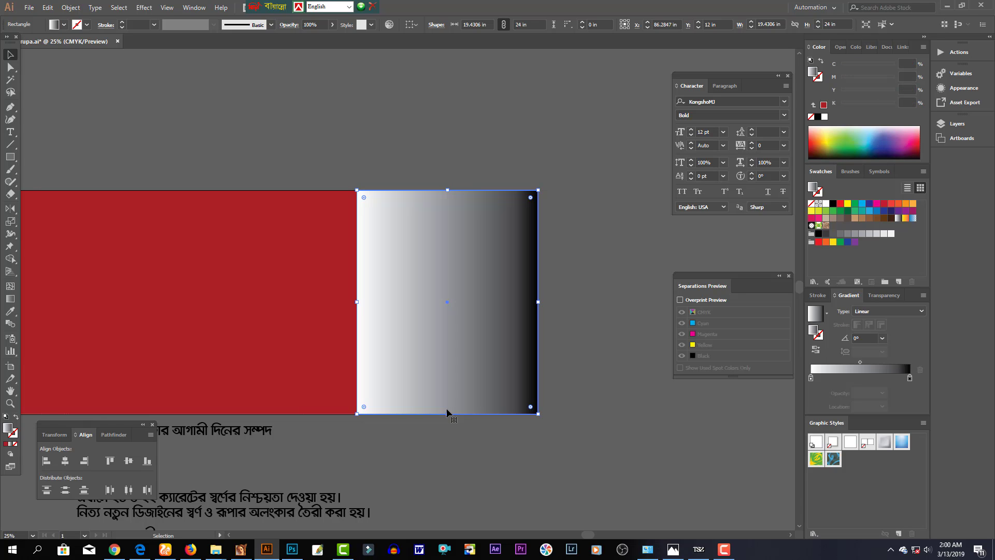
{"action": "left_click", "coordinate": [909, 379]}
{"action": "left_click", "coordinate": [923, 47]}
{"action": "left_click", "coordinate": [840, 100]}
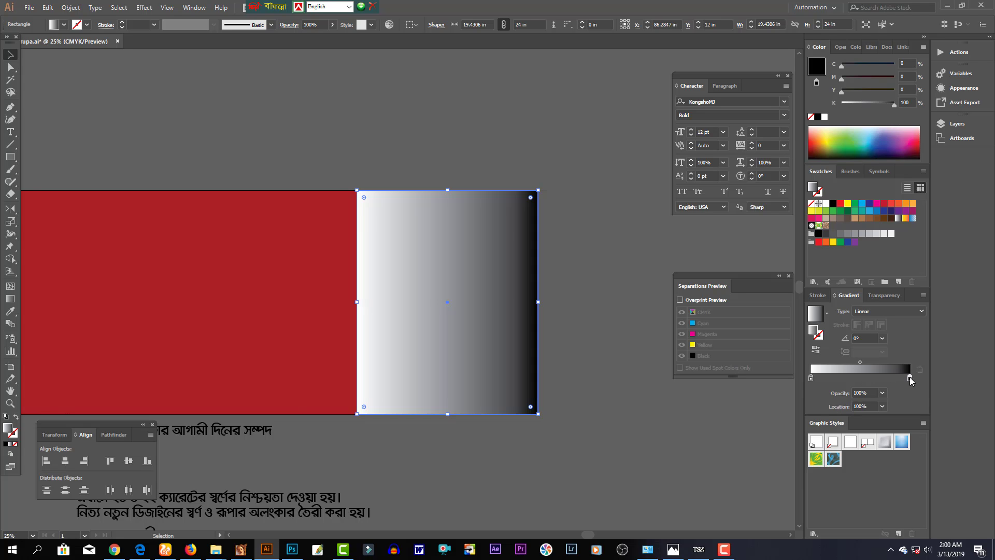
{"action": "left_click_drag", "start_coordinate": [513, 354], "coordinate": [423, 354]}
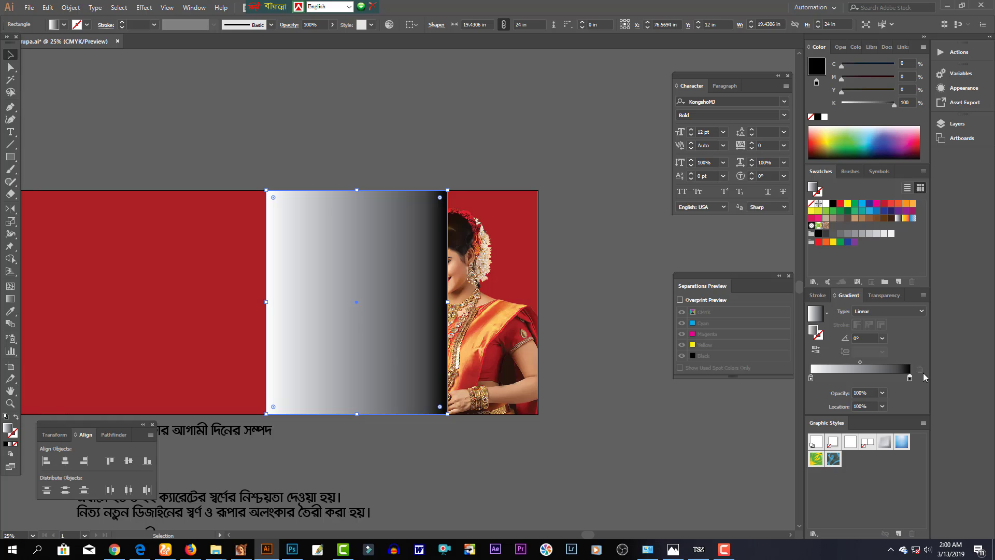
Change the gradient's black stop to dark maroon: C 34, M 100, Y 100, K 61
{"action": "double_click", "coordinate": [910, 377]}
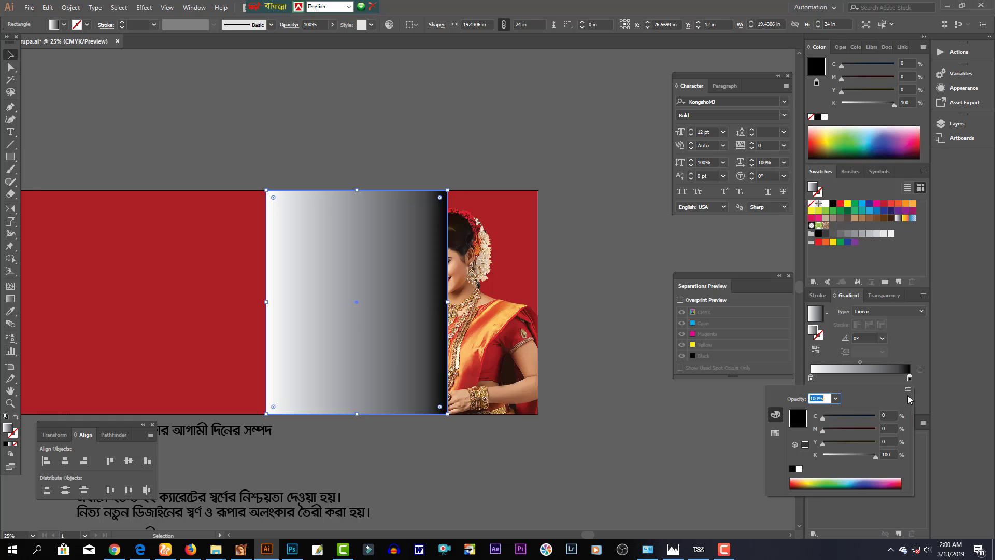
{"action": "left_click_drag", "start_coordinate": [872, 455], "coordinate": [850, 455]}
{"action": "left_click", "coordinate": [873, 430]}
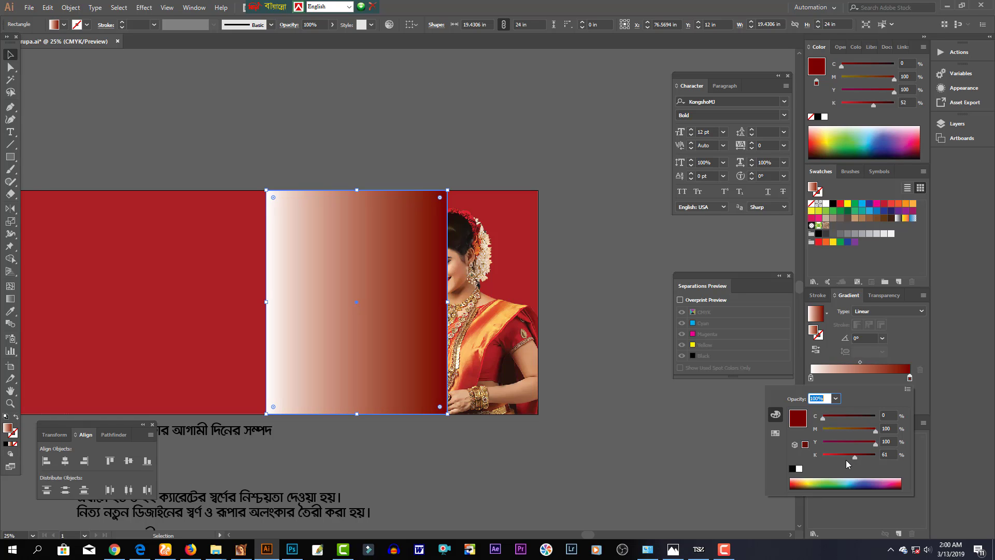
{"action": "left_click", "coordinate": [841, 418]}
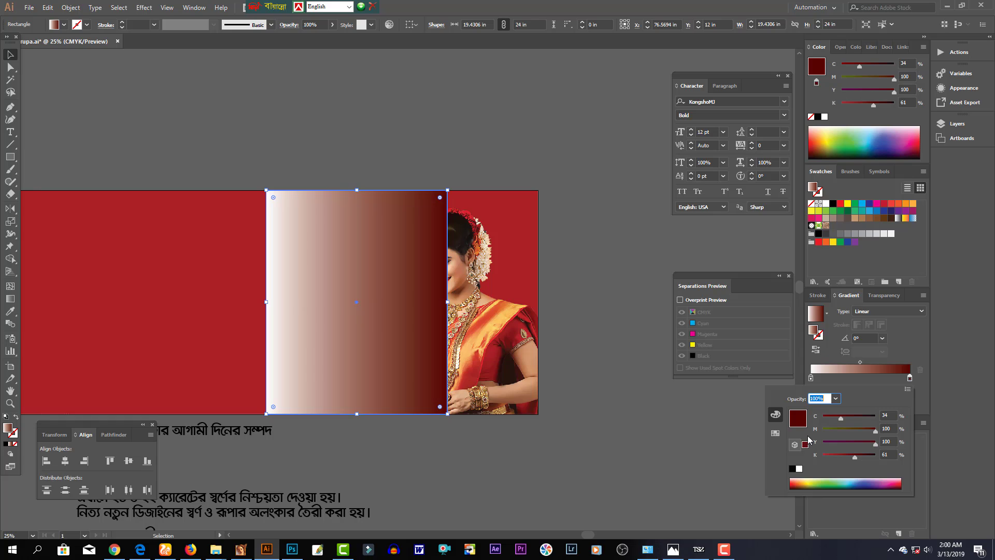
{"action": "left_click", "coordinate": [318, 313]}
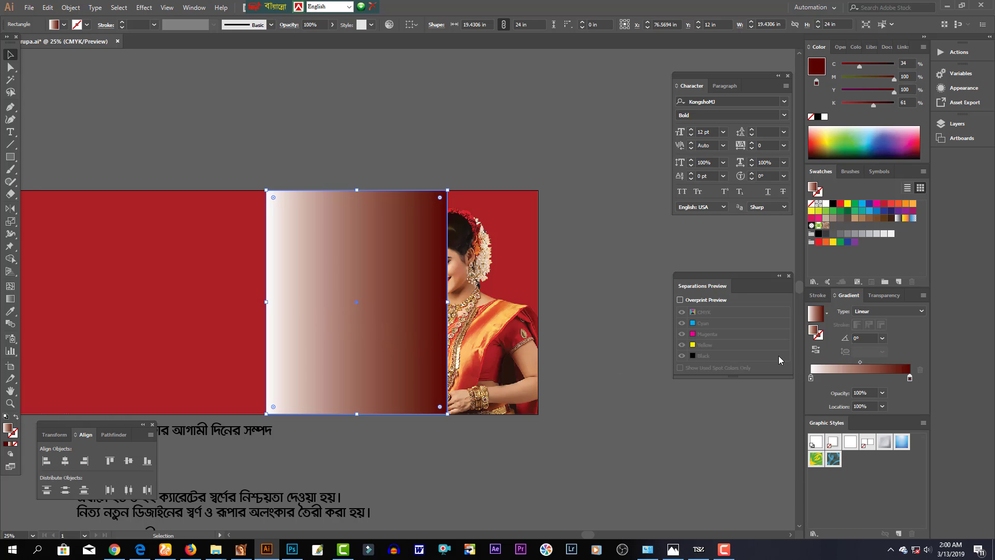
Change the gradient's white stop to orange: C 0, M 76, Y 100, K 0
{"action": "left_click", "coordinate": [812, 379]}
{"action": "left_click", "coordinate": [923, 47]}
{"action": "left_click", "coordinate": [876, 97]}
{"action": "left_click", "coordinate": [893, 90]}
{"action": "left_click", "coordinate": [882, 77]}
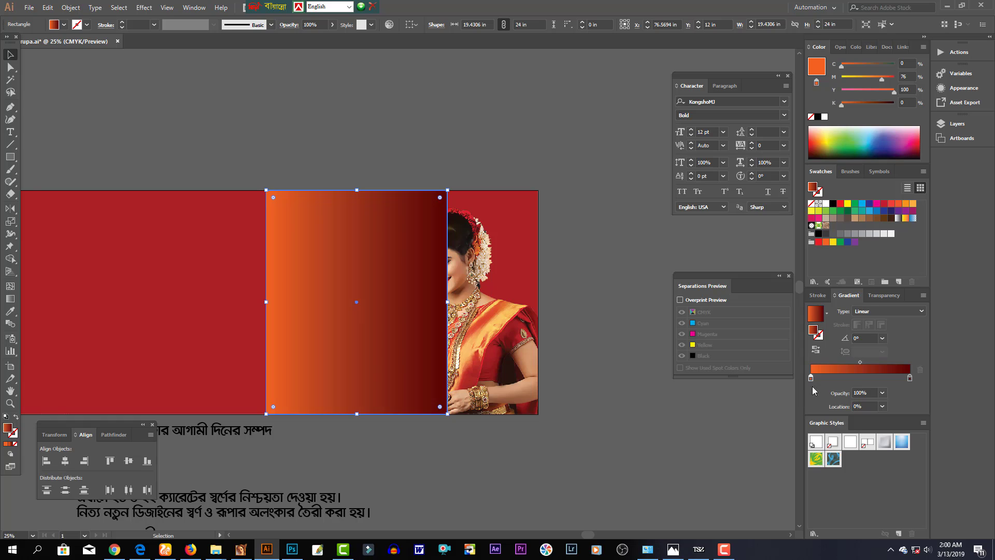
{"action": "left_click", "coordinate": [787, 397]}
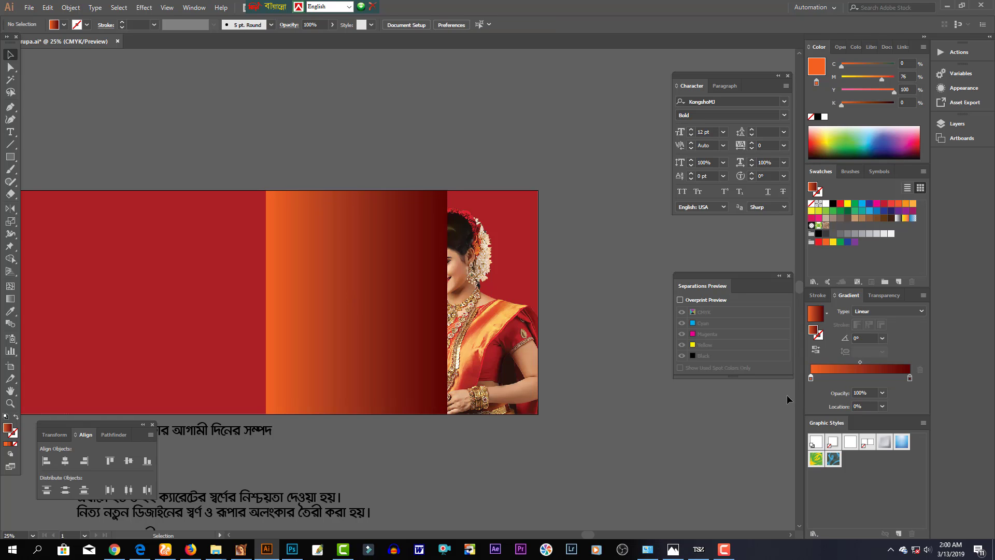
{"action": "left_click_drag", "start_coordinate": [866, 394], "coordinate": [845, 395]}
{"action": "type", "text": "0"}
{"action": "key", "text": "Return"}
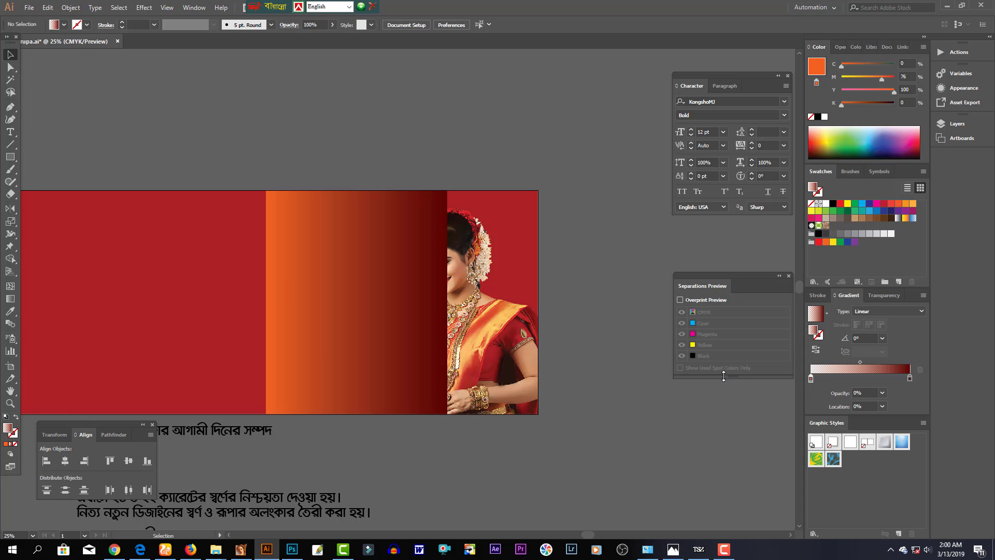
Set the opacity of the rectangle's orange gradient stop to 0%
{"action": "left_click", "coordinate": [363, 324]}
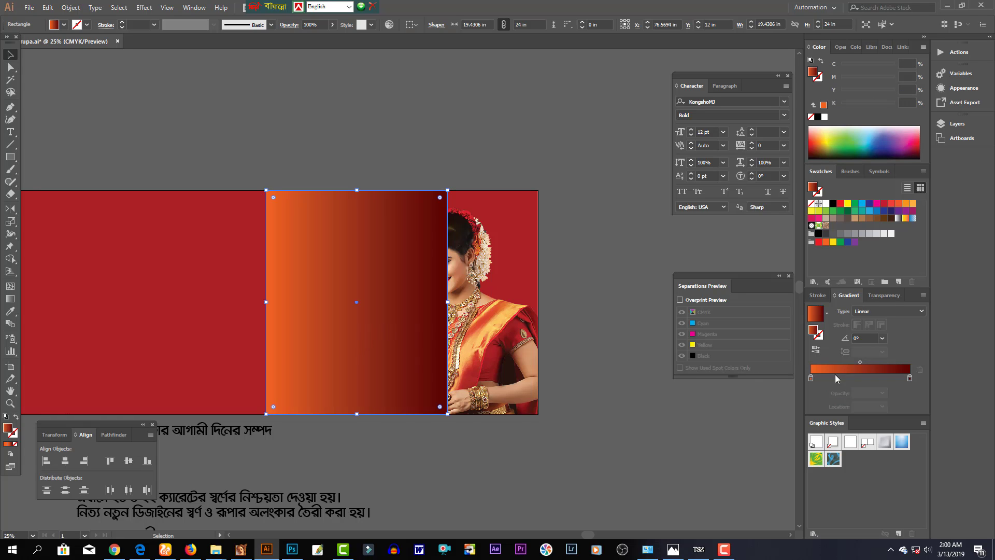
{"action": "left_click", "coordinate": [811, 378]}
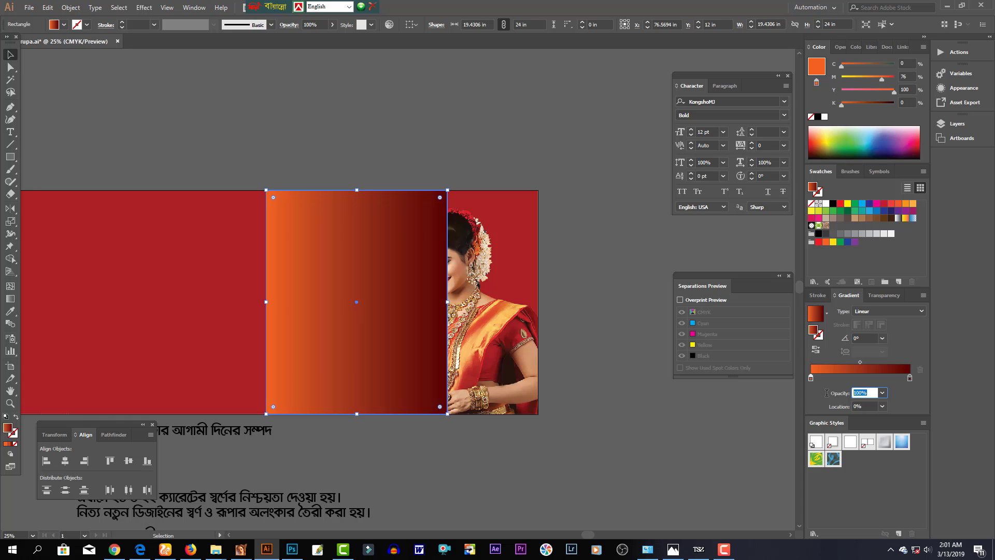
{"action": "type", "text": "0"}
{"action": "key", "text": "Return"}
{"action": "left_click", "coordinate": [519, 468]}
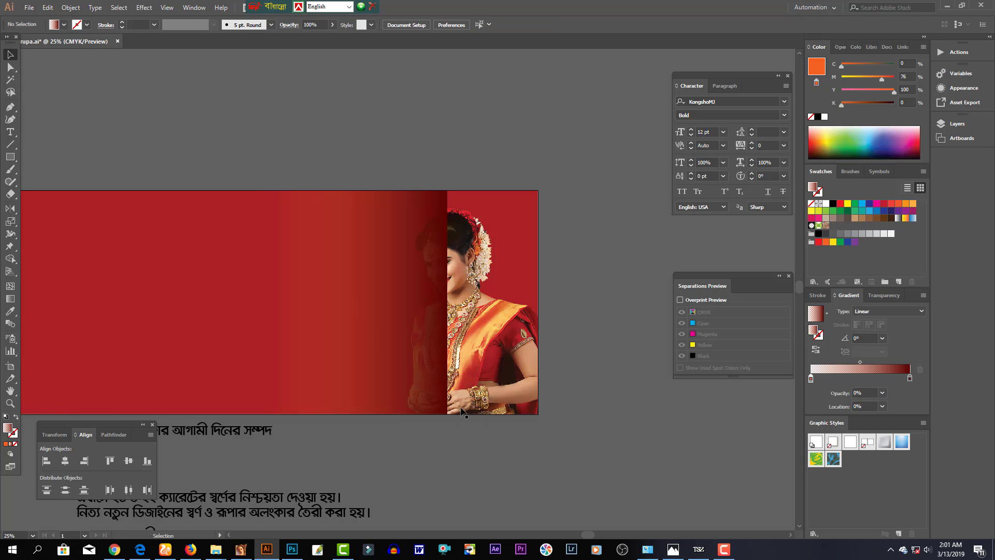
Flatten the gradient rectangle into a strip about 1.25 in high and place it against the banner's upper-right corner
{"action": "left_click", "coordinate": [372, 403]}
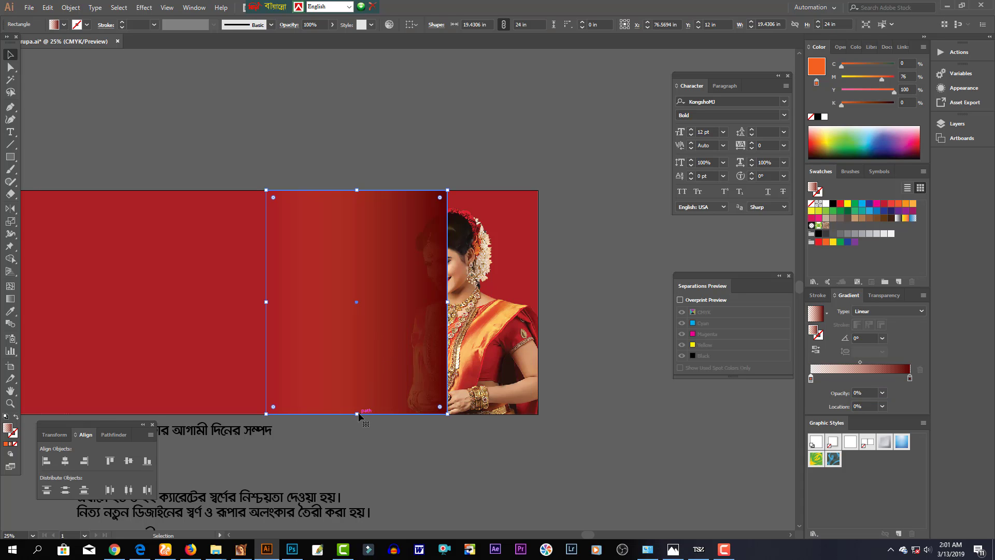
{"action": "left_click_drag", "start_coordinate": [356, 414], "coordinate": [518, 222]}
{"action": "left_click", "coordinate": [551, 224]}
Repeat the gradient strip at even spacing down the banner's right end to near its bottom edge
{"action": "key", "text": "ctrl+d"}
{"action": "key", "text": "ctrl+d"}
{"action": "key", "text": "ctrl+d"}
{"action": "key", "text": "ctrl+d"}
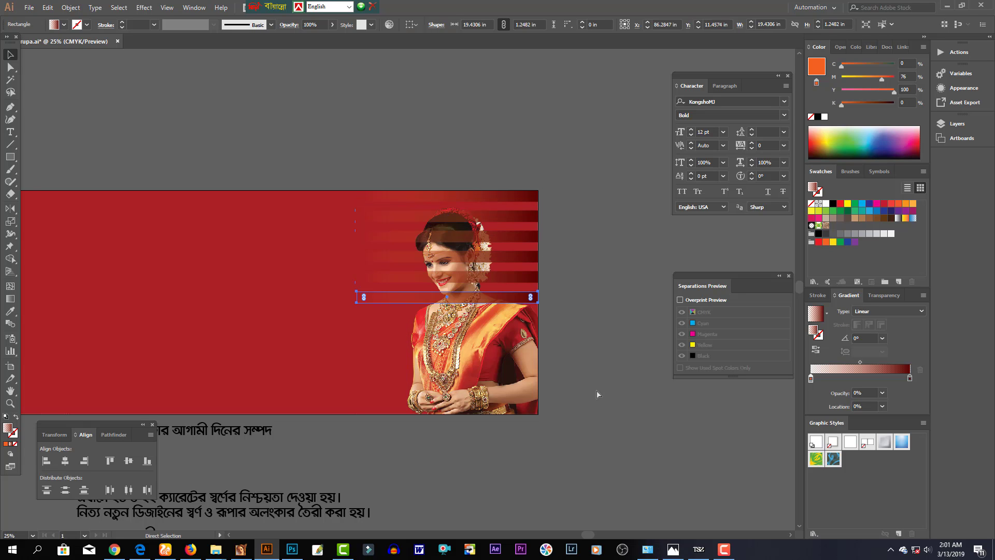
{"action": "key", "text": "ctrl+d"}
{"action": "key", "text": "ctrl+d"}
{"action": "key", "text": "ctrl+d"}
{"action": "key", "text": "ctrl+d"}
{"action": "key", "text": "ctrl+d"}
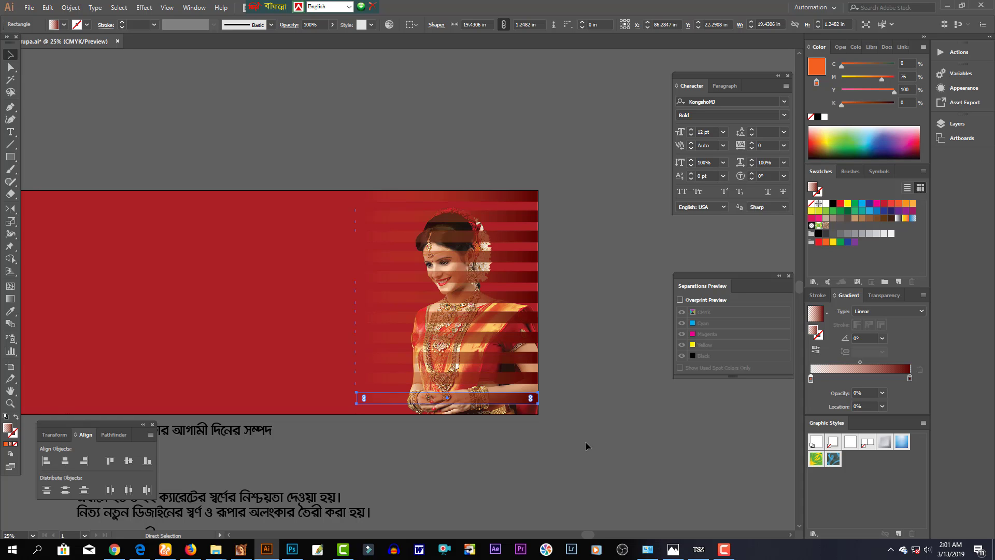
{"action": "left_click", "coordinate": [567, 446]}
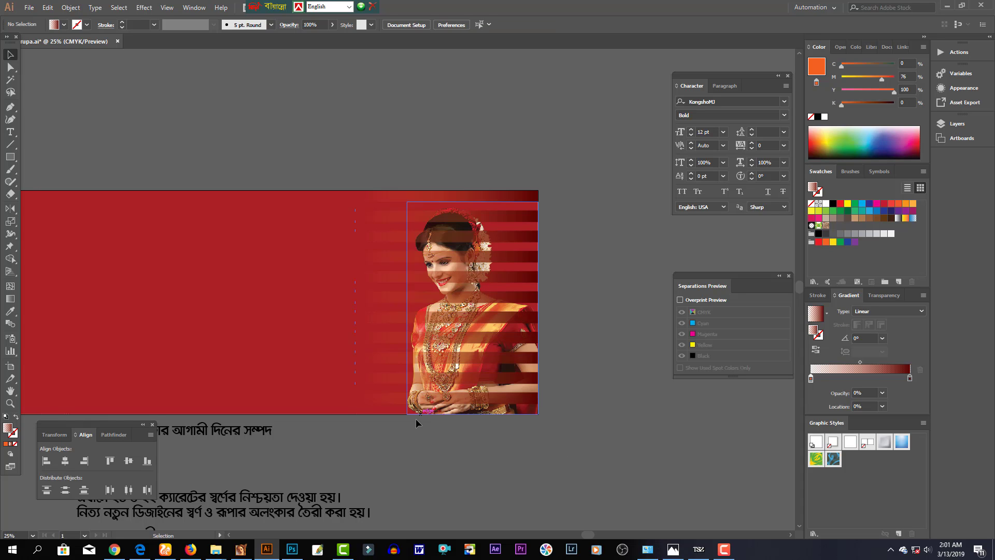
Bring the bride photo to the front, above the gradient strips
{"action": "left_click", "coordinate": [446, 413]}
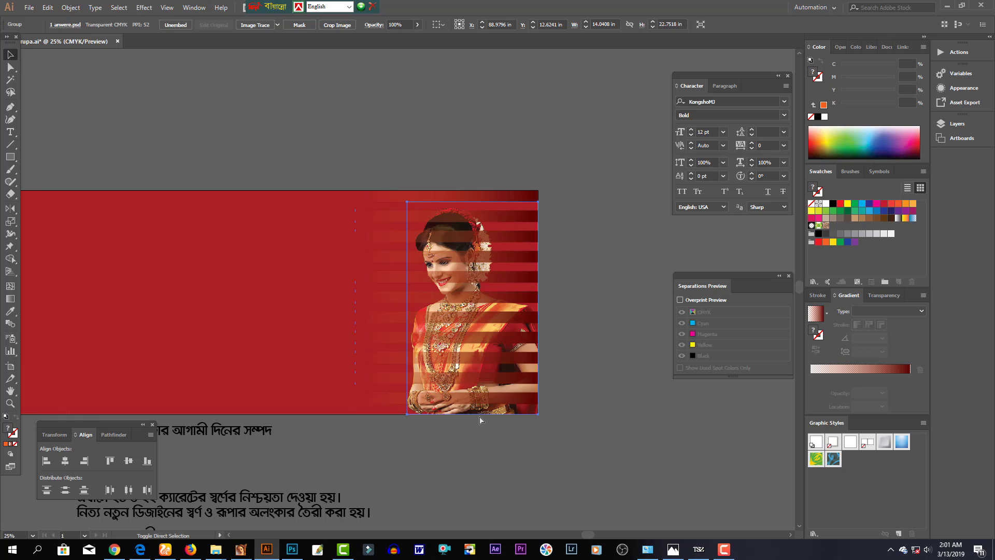
{"action": "key", "text": "ctrl+shift+bracketright"}
{"action": "left_click", "coordinate": [564, 421]}
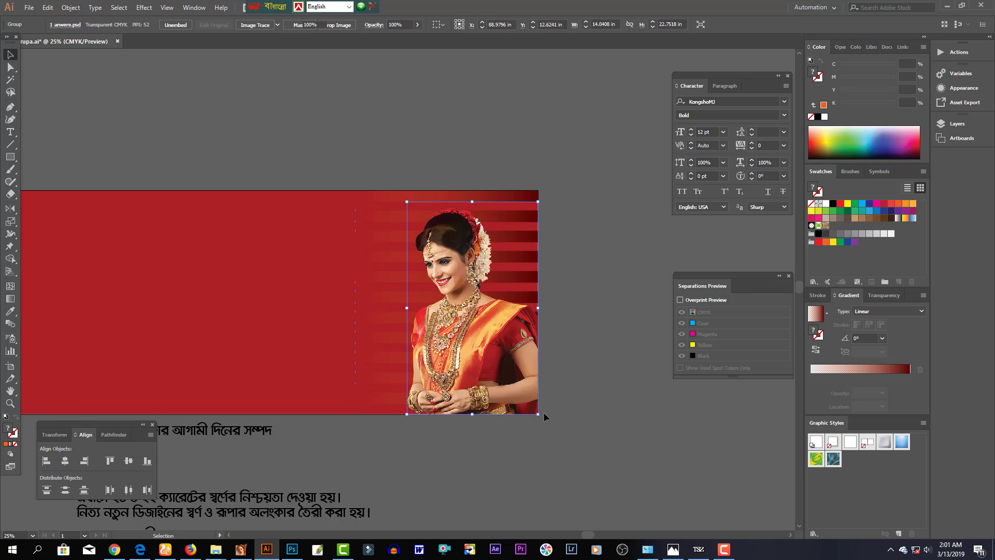
{"action": "left_click", "coordinate": [514, 411]}
{"action": "left_click", "coordinate": [496, 429], "text": "ctrl"}
{"action": "left_click", "coordinate": [496, 432]}
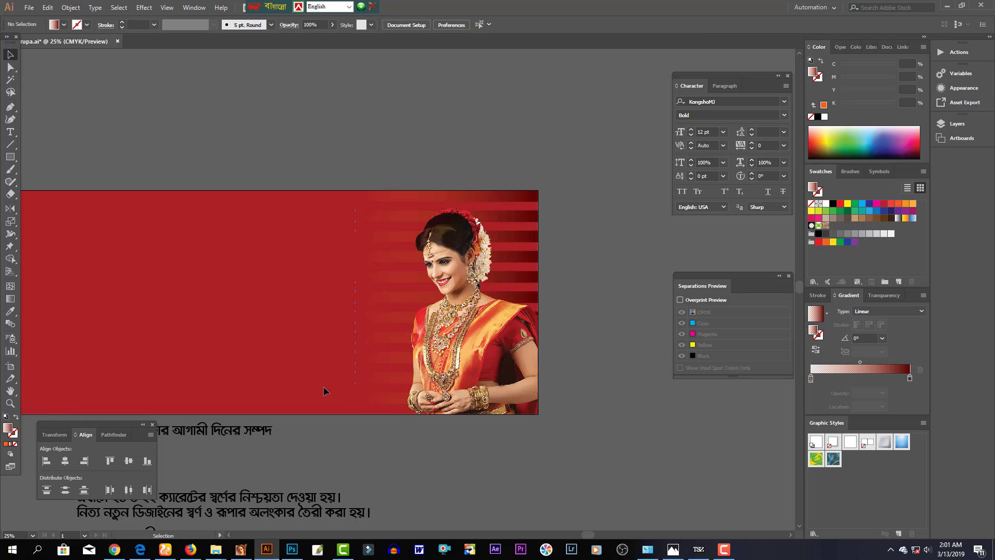
Select all the gradient strips and stretch them leftward to a width of about 34.26 in
{"action": "left_click_drag", "start_coordinate": [331, 174], "coordinate": [381, 447]}
{"action": "left_click_drag", "start_coordinate": [356, 298], "coordinate": [218, 298]}
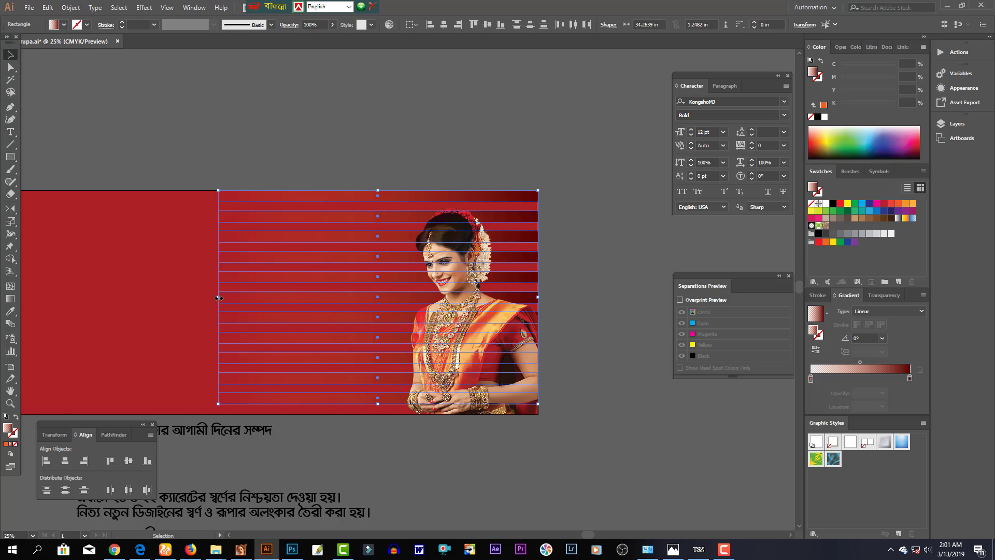
{"action": "left_click", "coordinate": [289, 175]}
{"action": "left_click", "coordinate": [314, 350], "text": "ctrl+alt"}
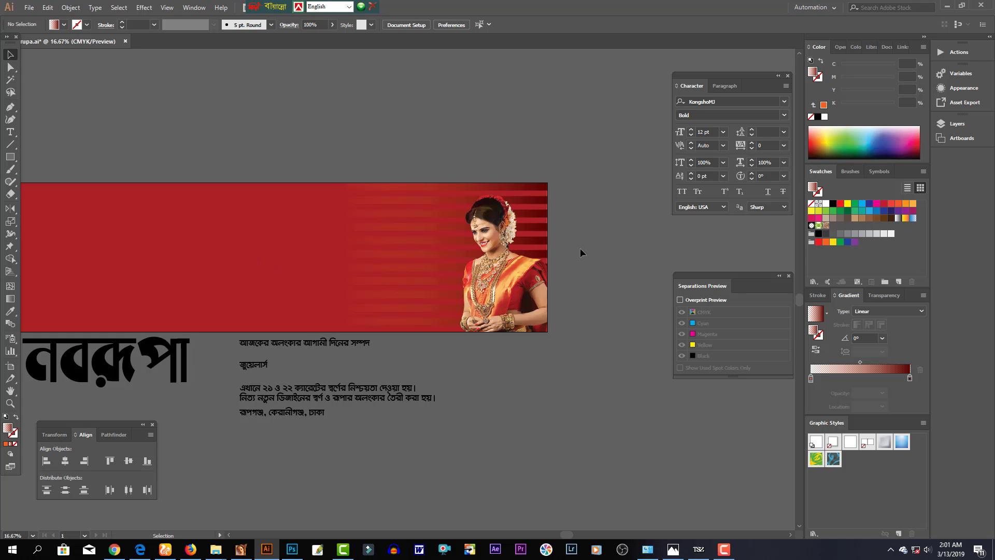
Change the transparent stop of all the strips' gradients to red: C 0, M 100, Y 100, K 0
{"action": "left_click_drag", "start_coordinate": [369, 350], "coordinate": [368, 132]}
{"action": "left_click", "coordinate": [447, 310]}
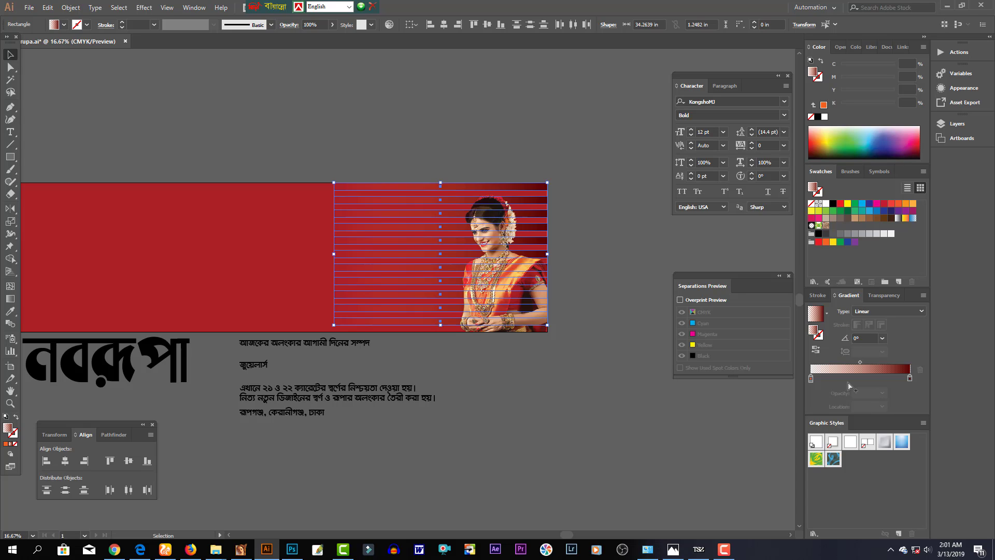
{"action": "left_click", "coordinate": [811, 379]}
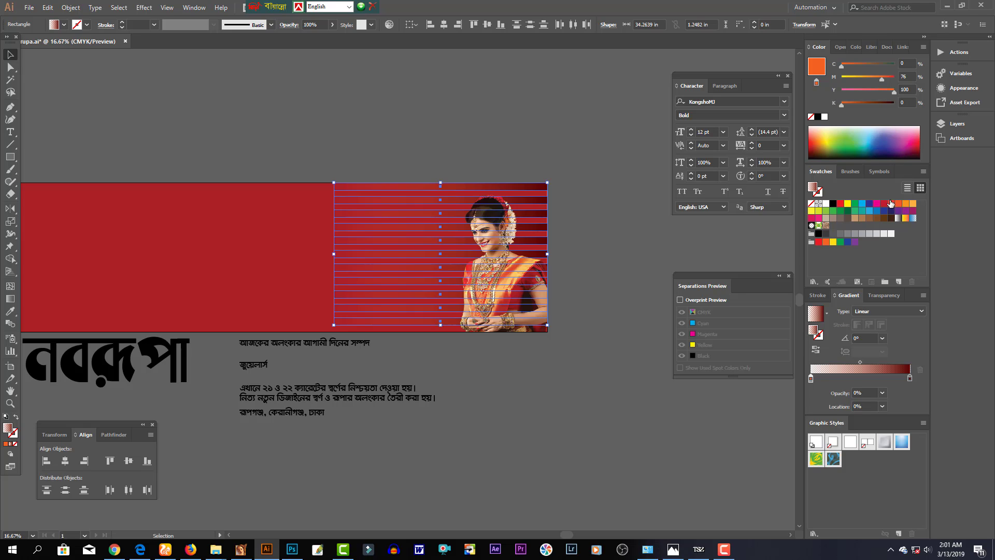
{"action": "left_click_drag", "start_coordinate": [883, 83], "coordinate": [896, 77]}
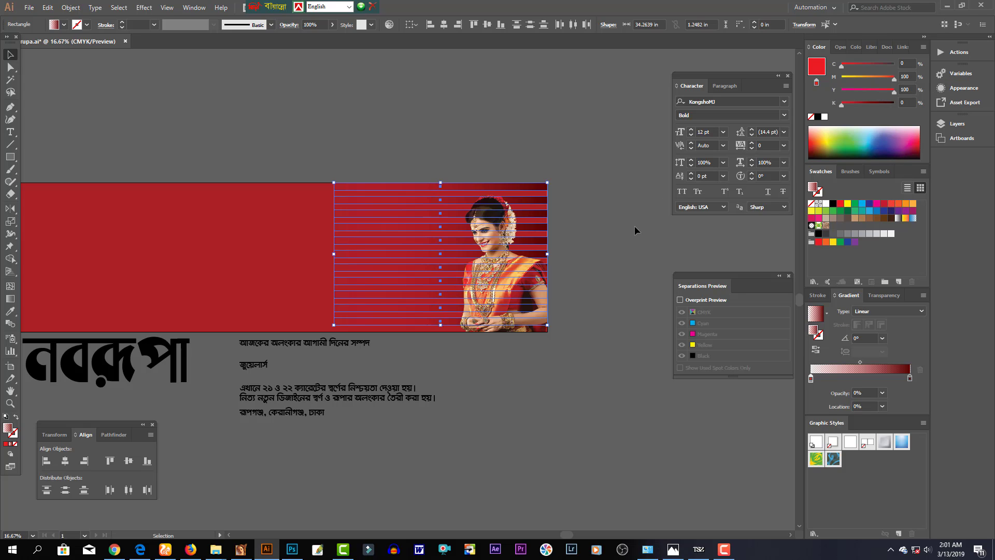
{"action": "left_click", "coordinate": [584, 231]}
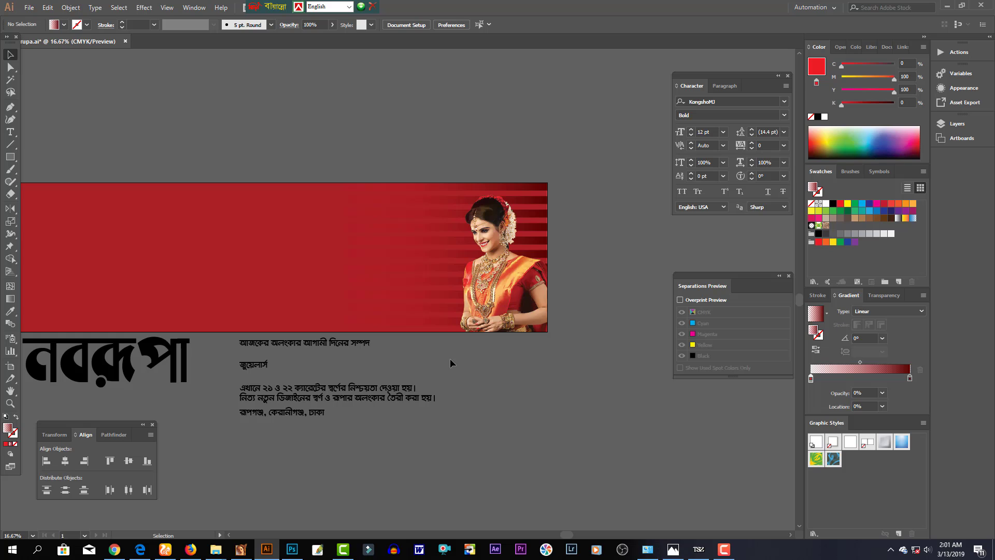
Set the background rectangle's fill to C 30, M 100, Y 100, K 20
{"action": "left_click", "coordinate": [11, 66]}
{"action": "left_click", "coordinate": [236, 213]}
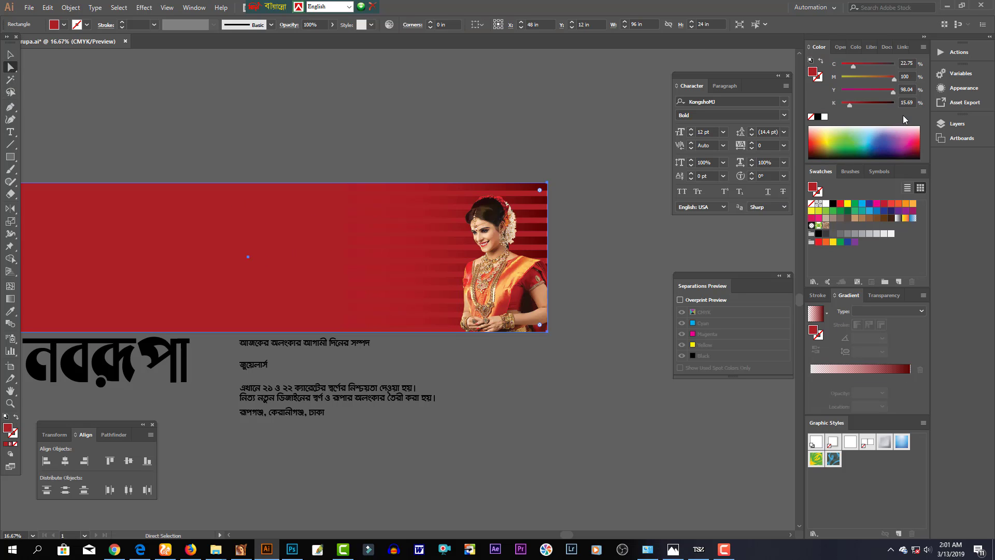
{"action": "left_click", "coordinate": [914, 62]}
{"action": "type", "text": "30"}
{"action": "key", "text": "Tab"}
{"action": "key", "text": "Tab"}
{"action": "key", "text": "Tab"}
{"action": "type", "text": "20"}
{"action": "key", "text": "Tab"}
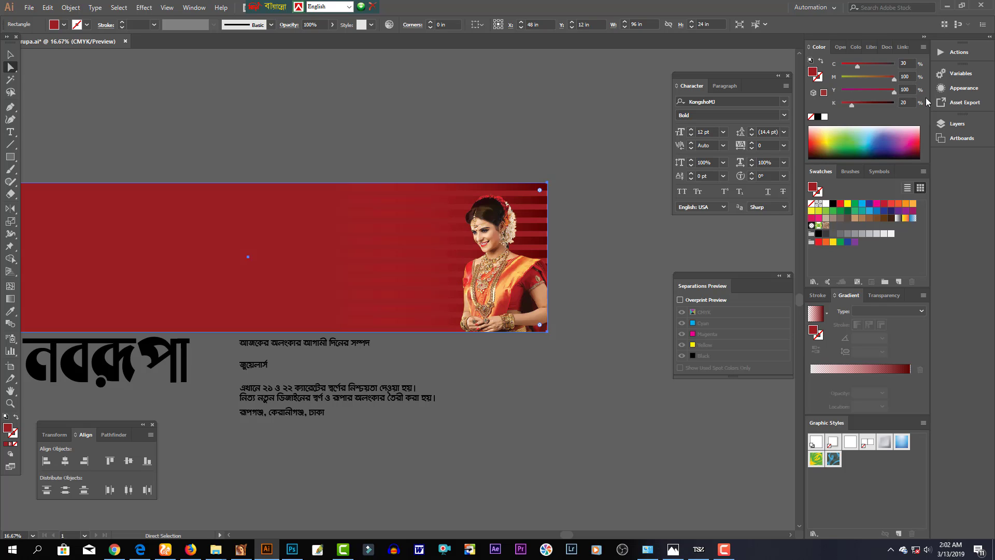
{"action": "key", "text": "v"}
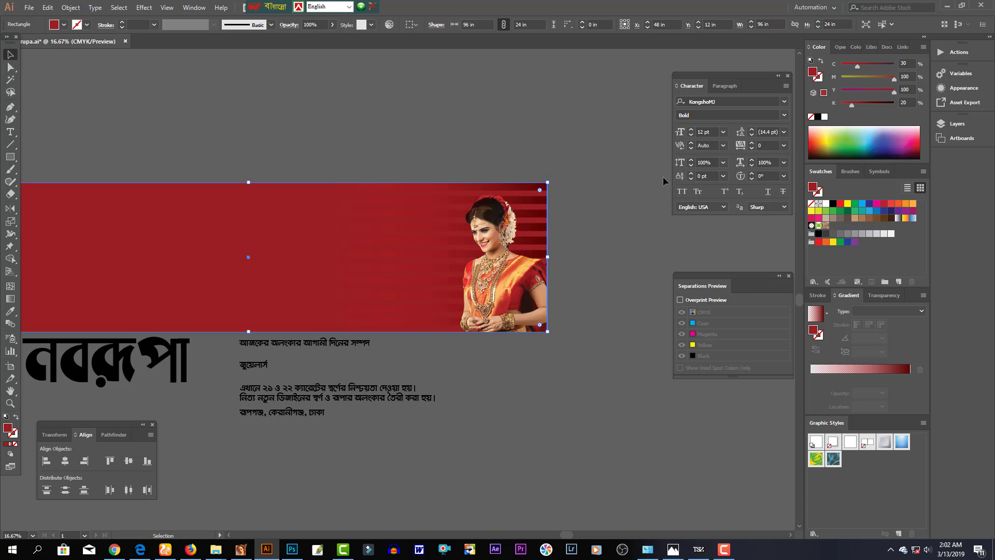
Match the transparent gradient stop of all the strips to the background red: C 30, M 100, Y 100, K 20
{"action": "left_click", "coordinate": [497, 276]}
{"action": "left_click_drag", "start_coordinate": [527, 161], "coordinate": [558, 338]}
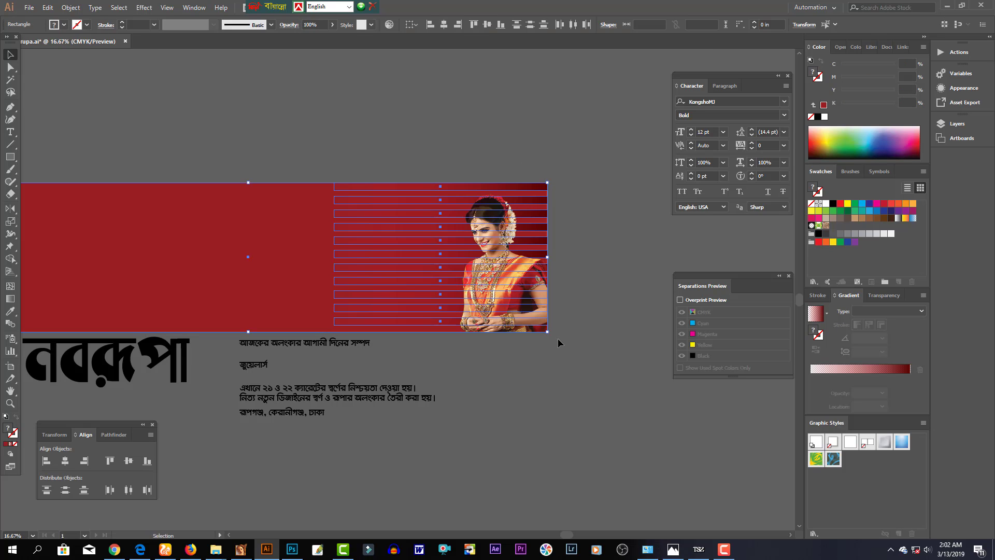
{"action": "left_click", "coordinate": [291, 270], "text": "shift"}
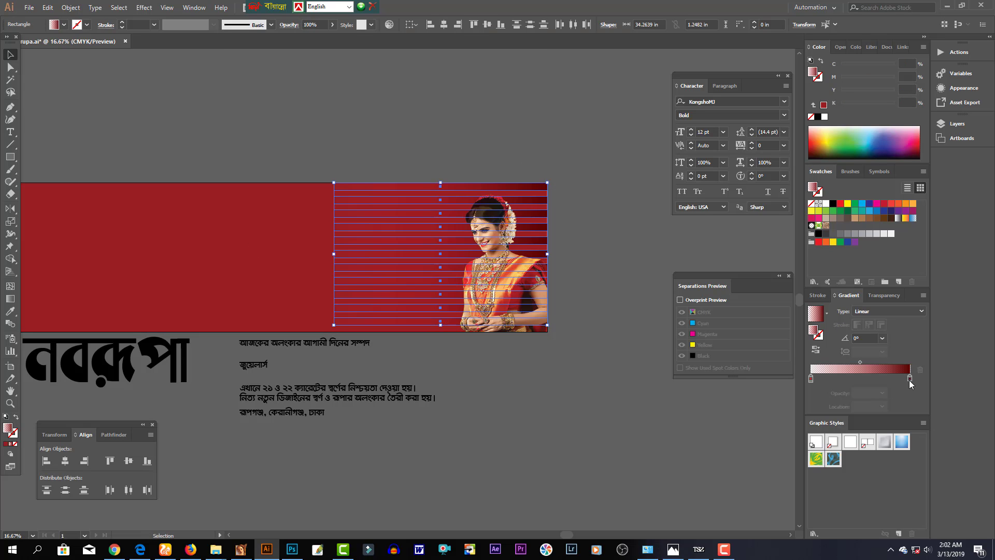
{"action": "left_click", "coordinate": [811, 378]}
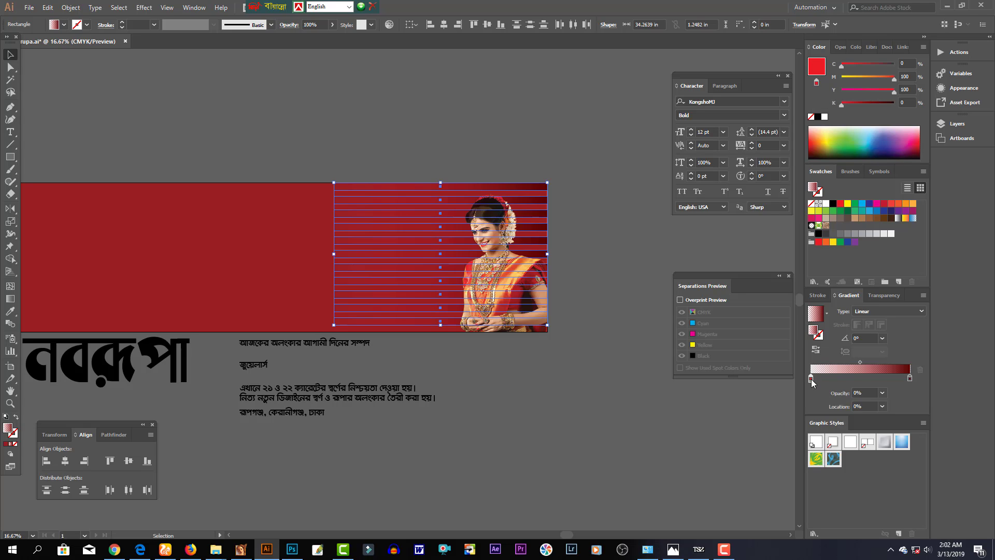
{"action": "left_click", "coordinate": [910, 65]}
{"action": "type", "text": "30"}
{"action": "key", "text": "Tab"}
{"action": "key", "text": "Tab"}
{"action": "key", "text": "Tab"}
{"action": "type", "text": "20"}
{"action": "key", "text": "Return"}
{"action": "left_click", "coordinate": [592, 336]}
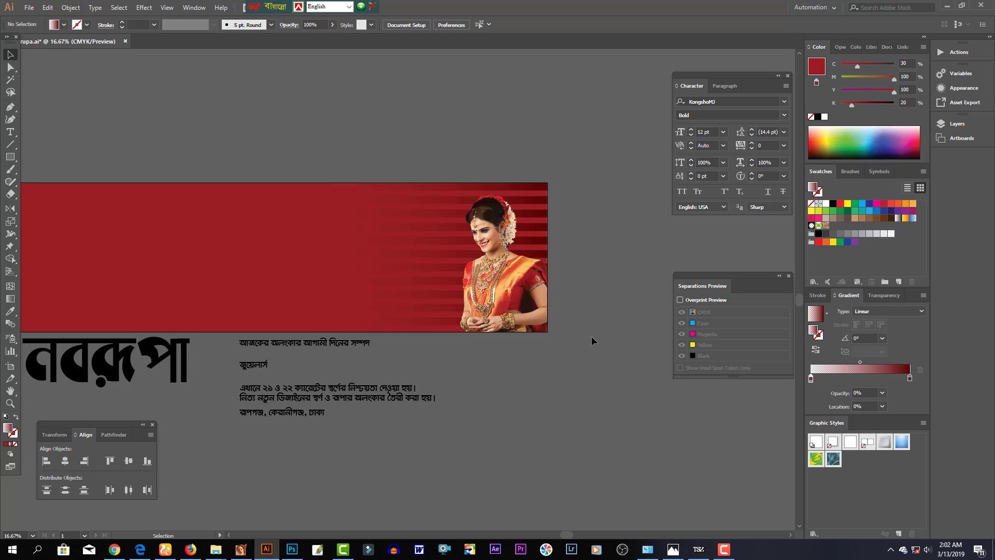
Select the background rectangle, the gradient strips and the bride photo together and lock them
{"action": "key", "text": "z"}
{"action": "left_click_drag", "start_coordinate": [382, 285], "coordinate": [640, 284]}
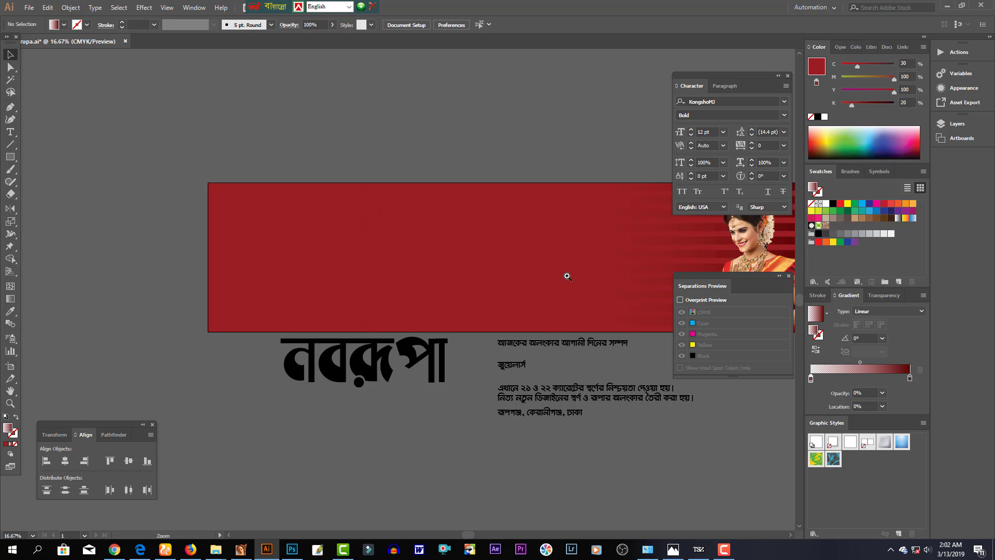
{"action": "left_click", "coordinate": [479, 267], "text": "ctrl+alt"}
{"action": "left_click_drag", "start_coordinate": [437, 278], "coordinate": [394, 280]}
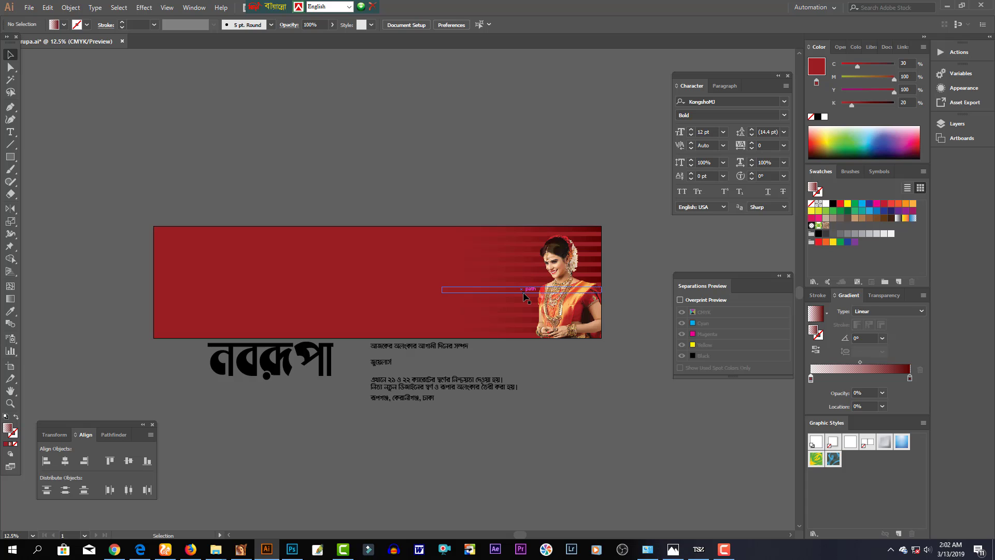
{"action": "left_click_drag", "start_coordinate": [556, 192], "coordinate": [607, 377]}
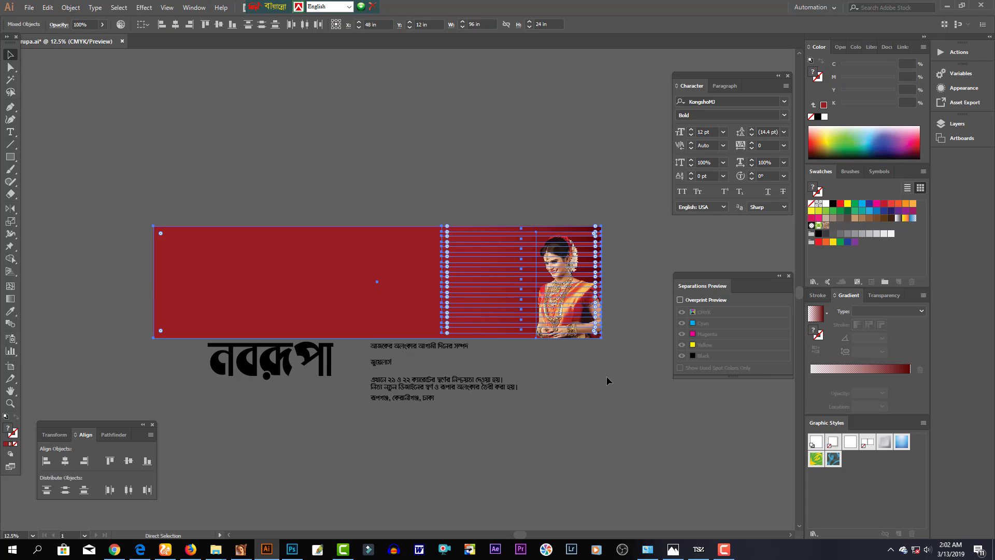
{"action": "left_click", "coordinate": [607, 377]}
Move the shop name নবরূপা onto the red banner and convert it to outlines
{"action": "key", "text": "z"}
{"action": "left_click", "coordinate": [402, 293]}
{"action": "left_click_drag", "start_coordinate": [248, 353], "coordinate": [317, 252]}
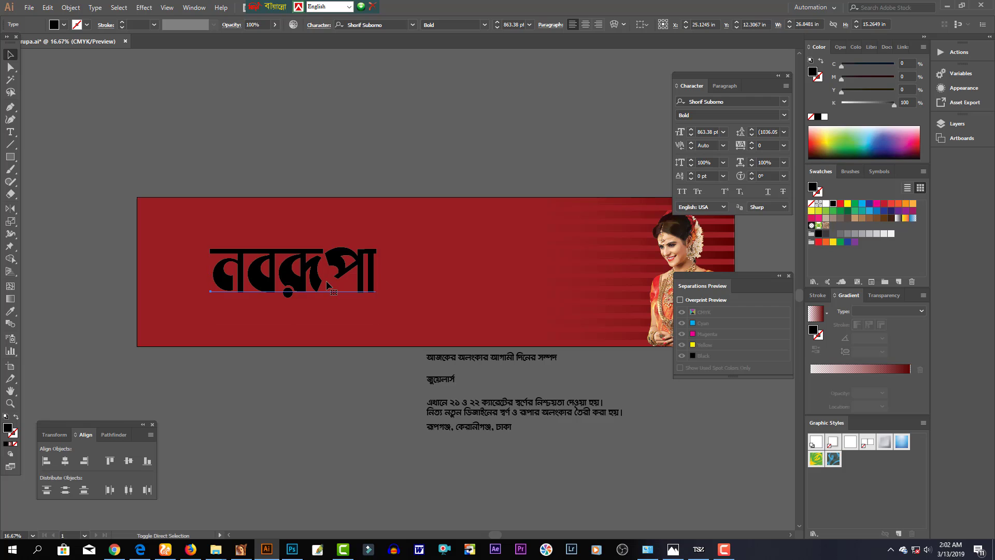
{"action": "key", "text": "ctrl+equal"}
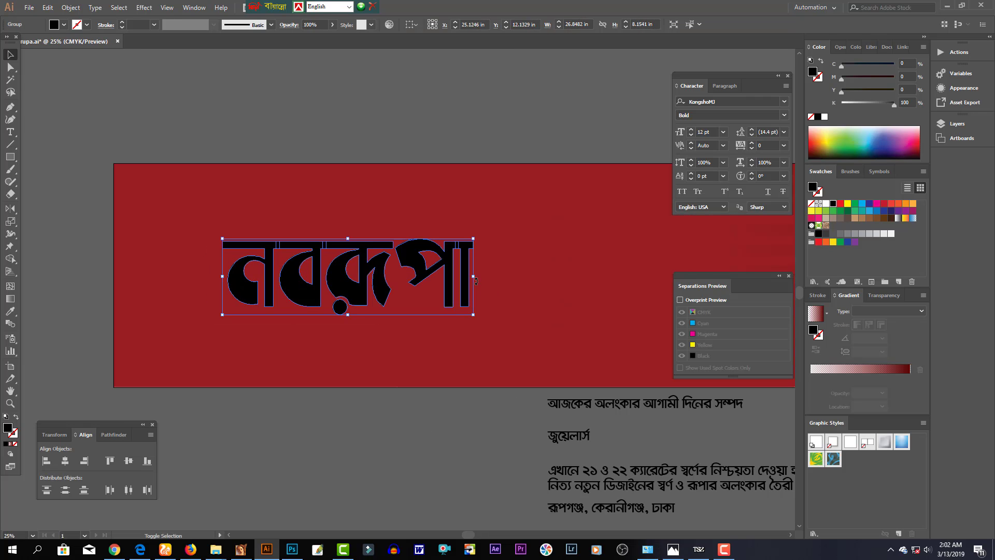
Enlarge the outlined shop name to about 38.9 in wide and position it in the banner's upper-left area
{"action": "left_click_drag", "start_coordinate": [477, 280], "coordinate": [596, 290]}
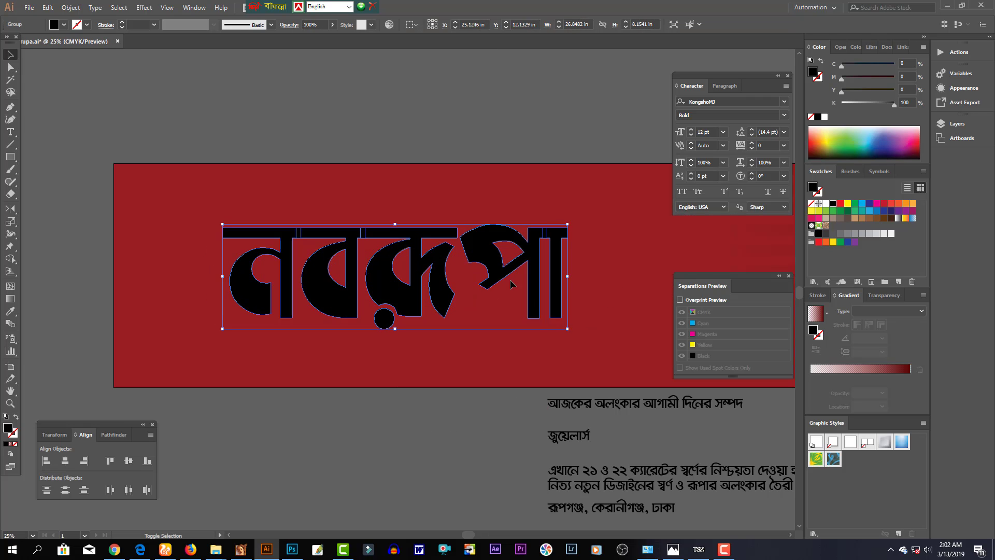
{"action": "key", "text": "ctrl+shift+a"}
{"action": "left_click", "coordinate": [490, 261]}
{"action": "key", "text": "ctrl+minus"}
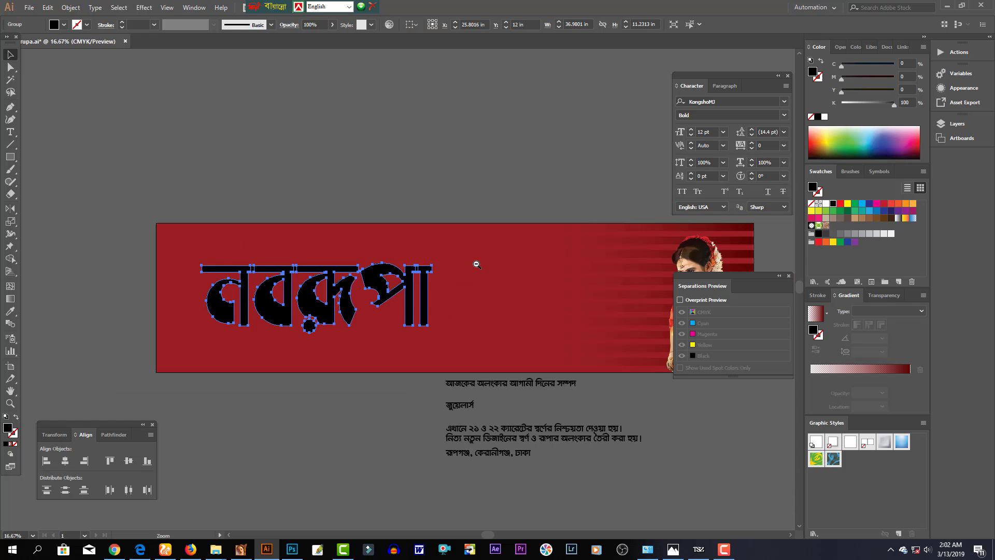
{"action": "scroll", "coordinate": [409, 263], "scroll_direction": "right", "scroll_amount": 3}
{"action": "left_click_drag", "start_coordinate": [352, 243], "coordinate": [335, 230]}
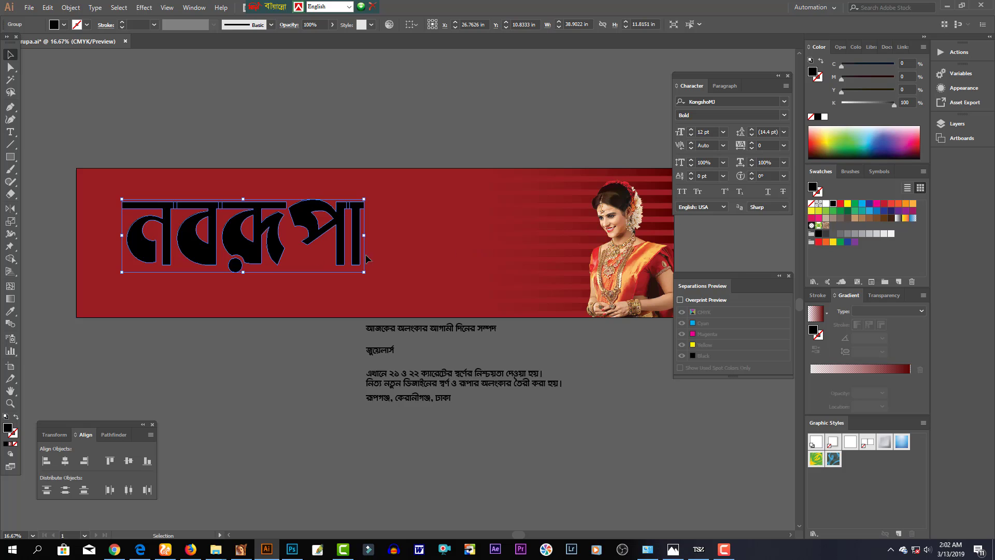
Try golden and orange tones sampled from the bride's sari as the shop name's fill
{"action": "left_click", "coordinate": [11, 311]}
{"action": "left_click", "coordinate": [652, 253]}
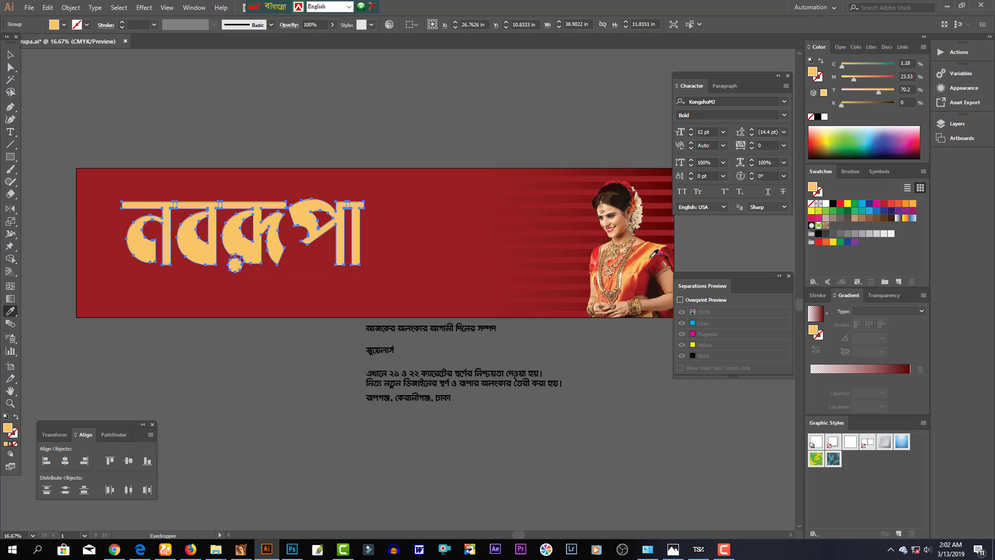
{"action": "left_click", "coordinate": [652, 255]}
{"action": "left_click", "coordinate": [648, 259]}
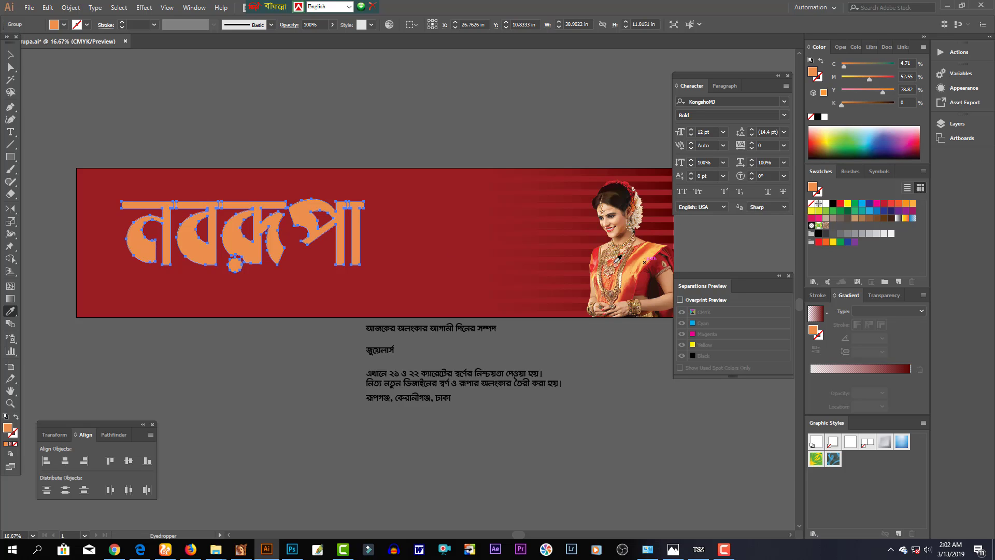
{"action": "left_click", "coordinate": [652, 253]}
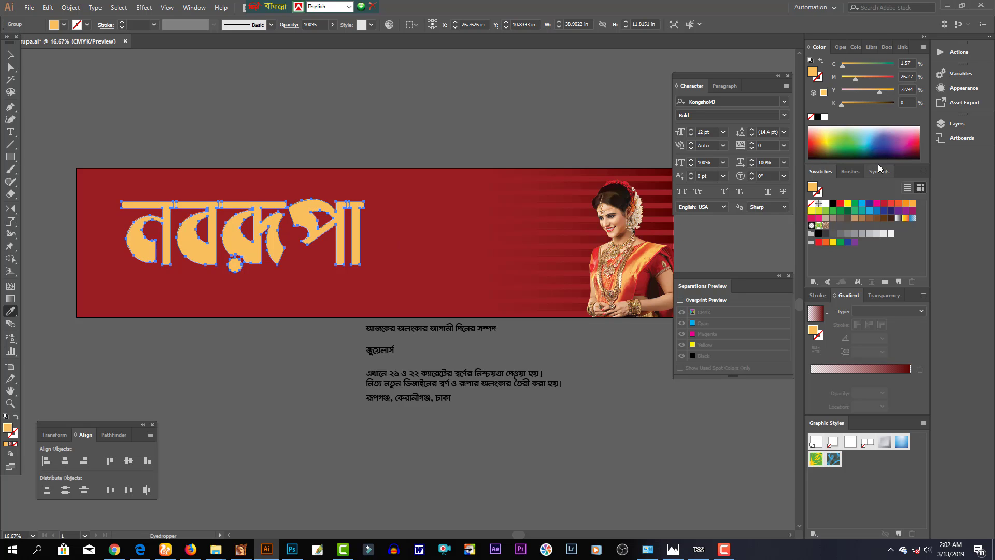
Try yellow and orange fills on the shop name, including M 46, Y 100 and the swatch M 35, Y 85
{"action": "left_click", "coordinate": [848, 203]}
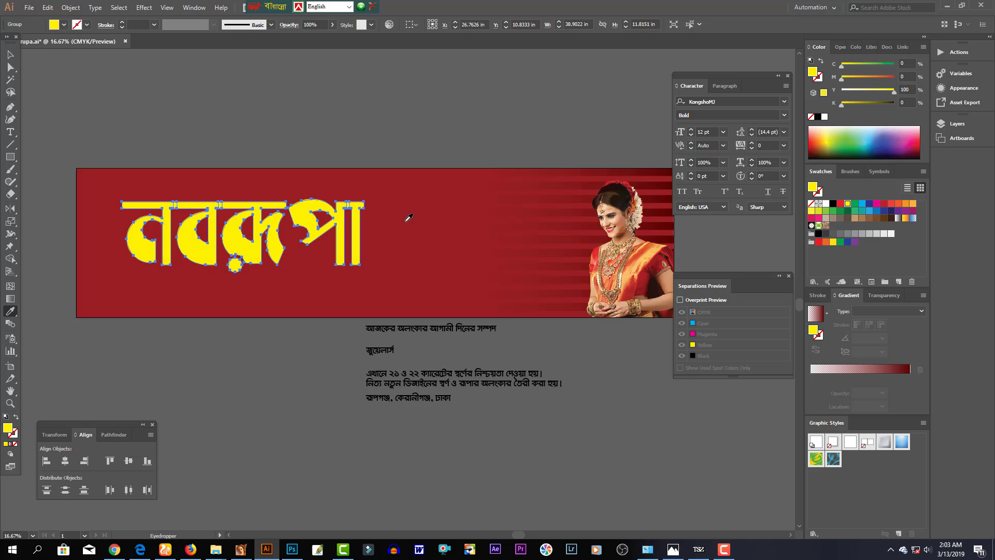
{"action": "left_click", "coordinate": [11, 54]}
{"action": "left_click", "coordinate": [343, 238]}
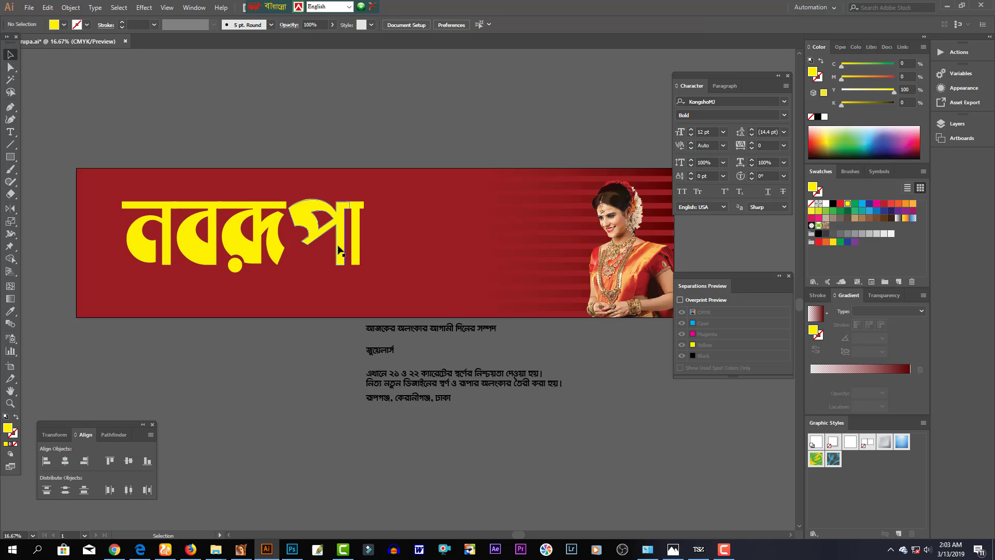
{"action": "left_click", "coordinate": [328, 240]}
{"action": "left_click", "coordinate": [861, 77]}
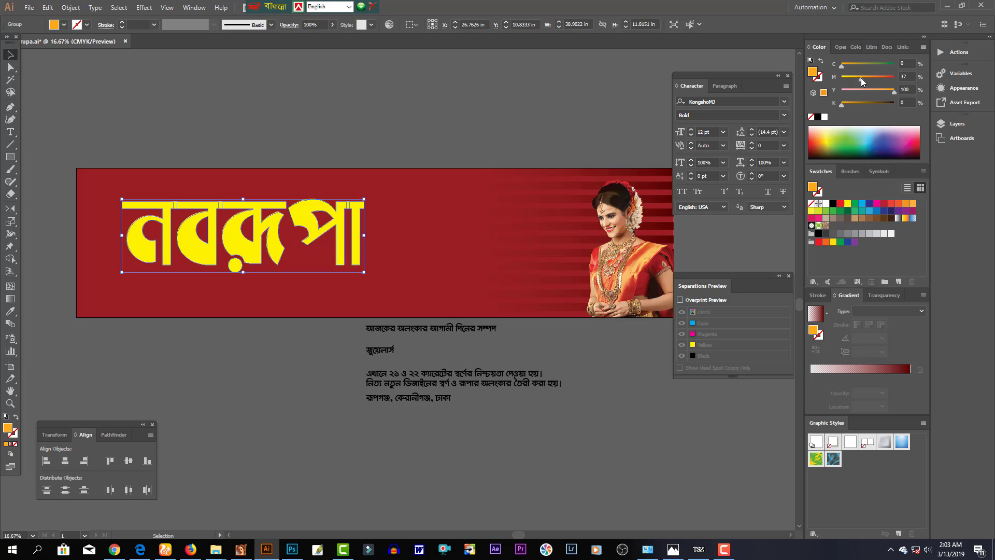
{"action": "left_click_drag", "start_coordinate": [860, 77], "coordinate": [865, 78]}
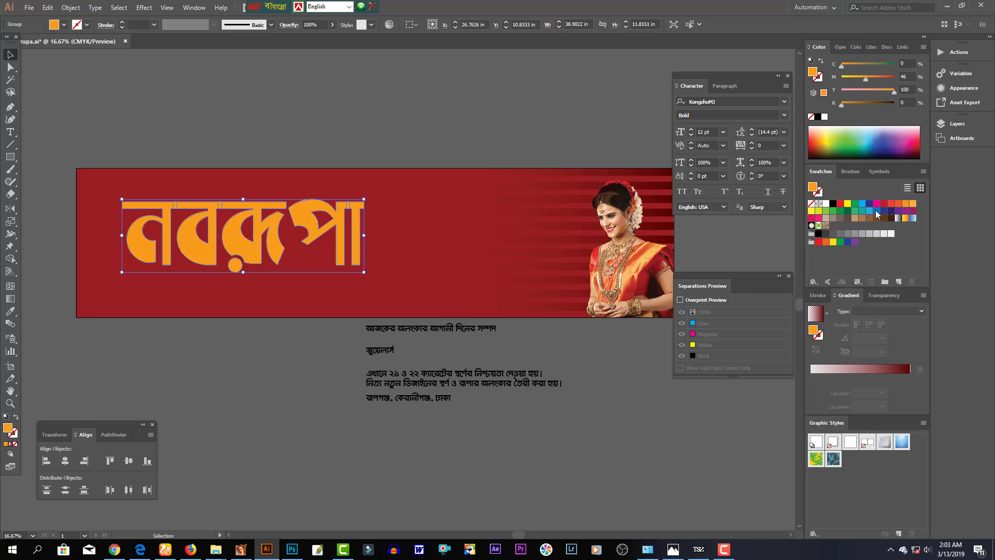
{"action": "left_click", "coordinate": [913, 205]}
{"action": "left_click", "coordinate": [277, 273]}
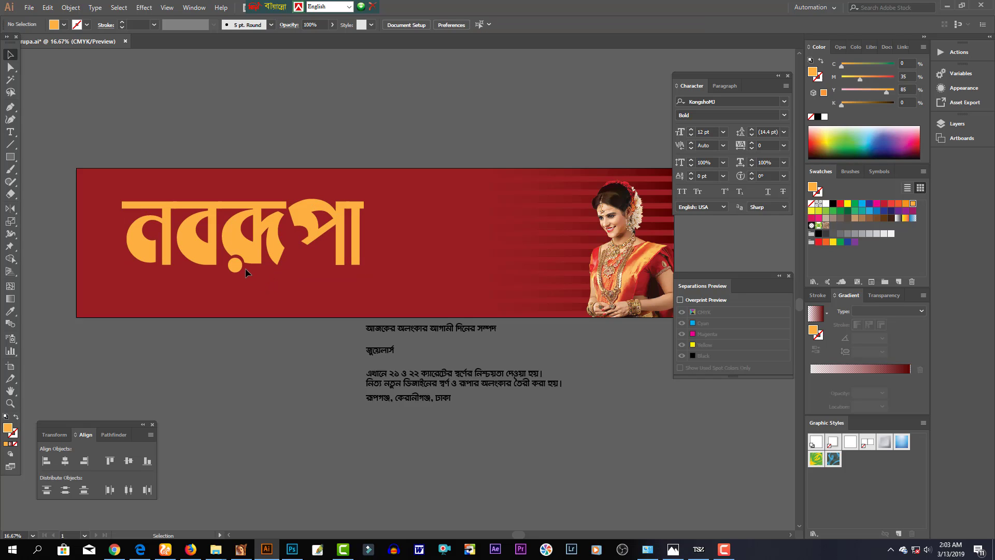
Fill the shop name নবরূপা with white
{"action": "left_click", "coordinate": [824, 117]}
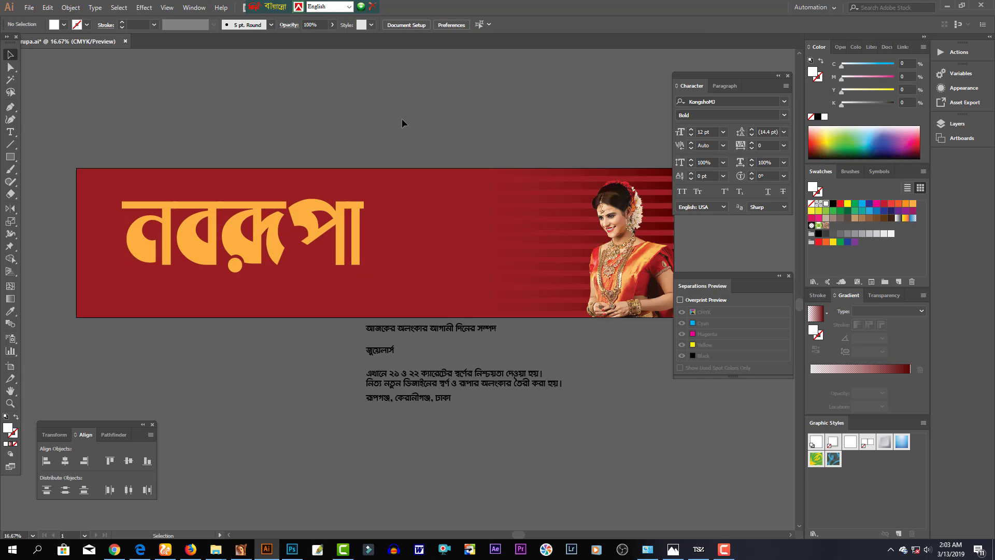
{"action": "left_click", "coordinate": [357, 220]}
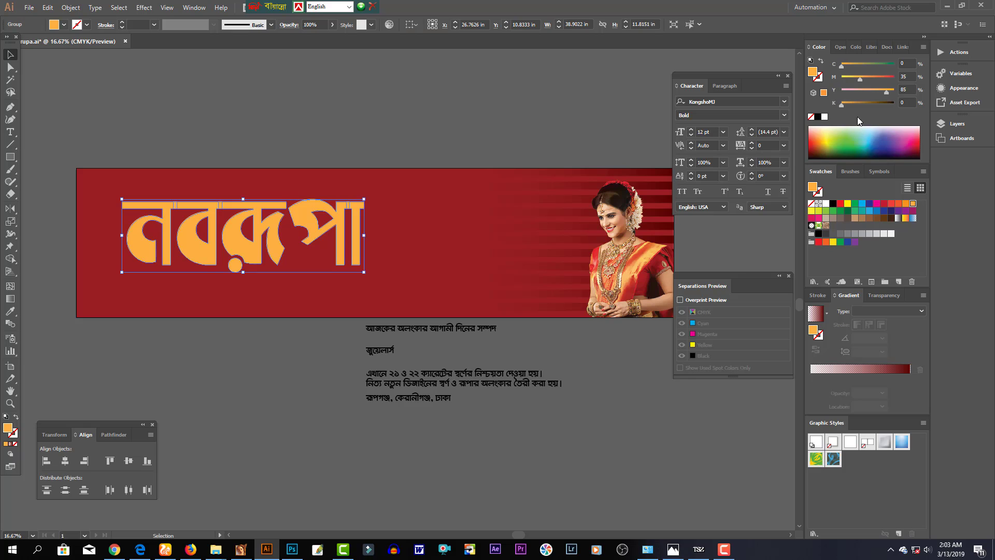
{"action": "left_click", "coordinate": [825, 117]}
{"action": "left_click", "coordinate": [321, 249]}
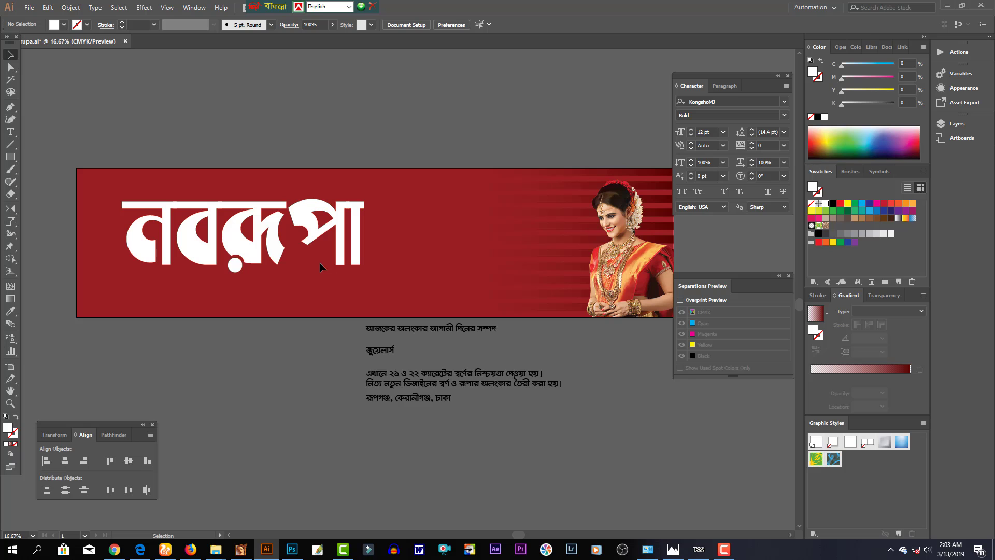
Duplicate the shop name slightly up and left, and fill the rear copy with dark brown C 50, M 70, Y 80, K 70 as a shadow
{"action": "left_click_drag", "start_coordinate": [247, 152], "coordinate": [289, 297]}
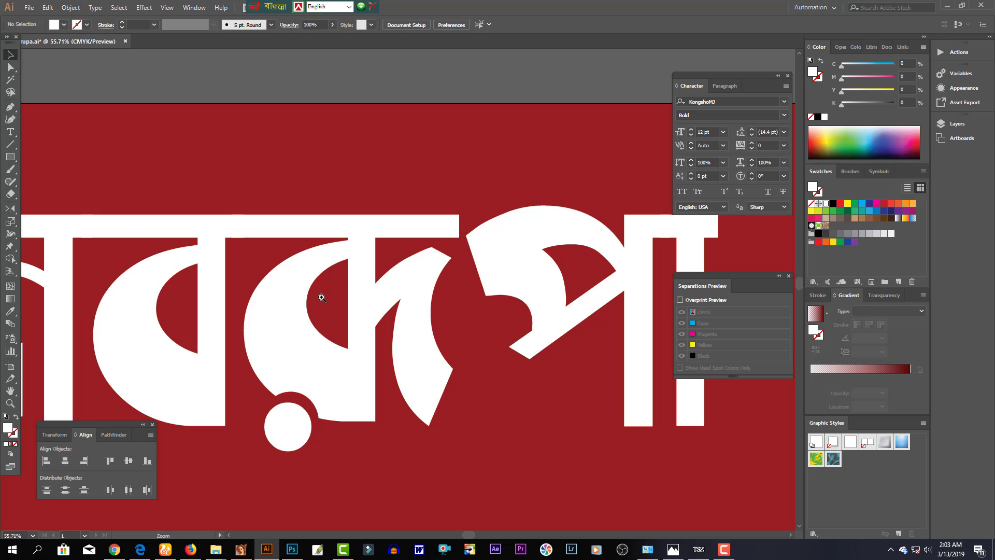
{"action": "left_click", "coordinate": [358, 303]}
{"action": "left_click_drag", "start_coordinate": [359, 307], "coordinate": [356, 308]}
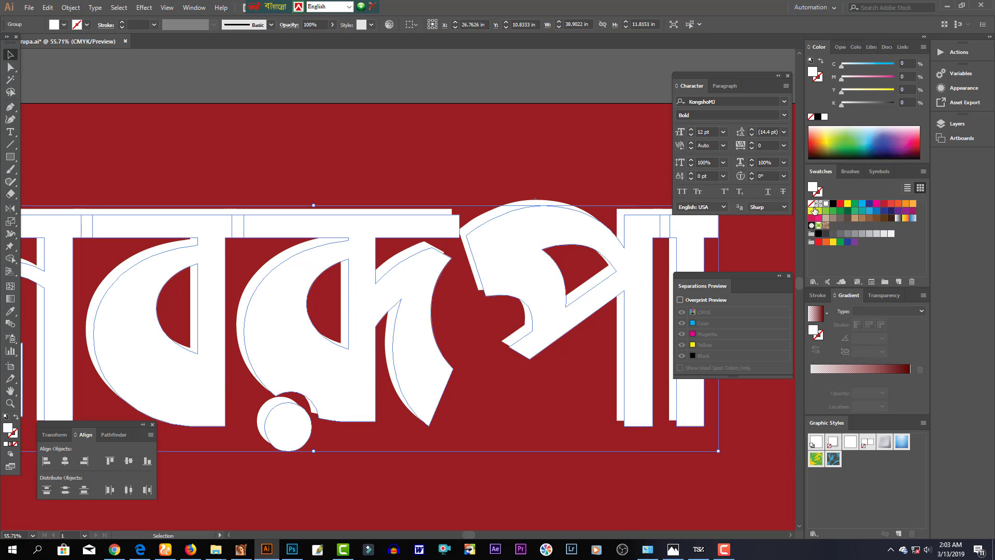
{"action": "left_click", "coordinate": [892, 219]}
{"action": "left_click", "coordinate": [430, 402], "text": "ctrl+alt"}
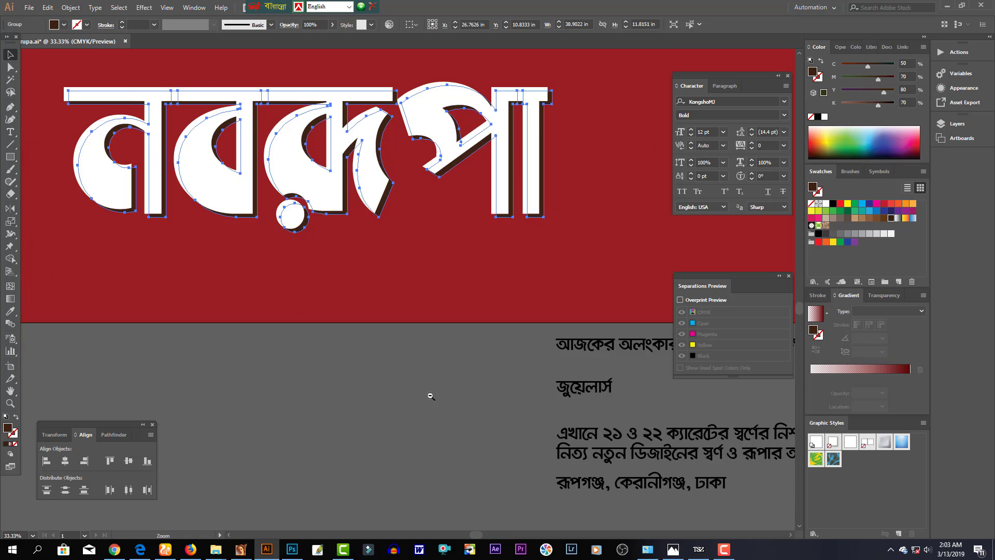
{"action": "left_click", "coordinate": [430, 402], "text": "ctrl+alt"}
{"action": "left_click", "coordinate": [431, 394], "text": "ctrl+alt"}
{"action": "left_click", "coordinate": [352, 233]}
{"action": "scroll", "coordinate": [355, 260], "scroll_direction": "up", "scroll_amount": 3}
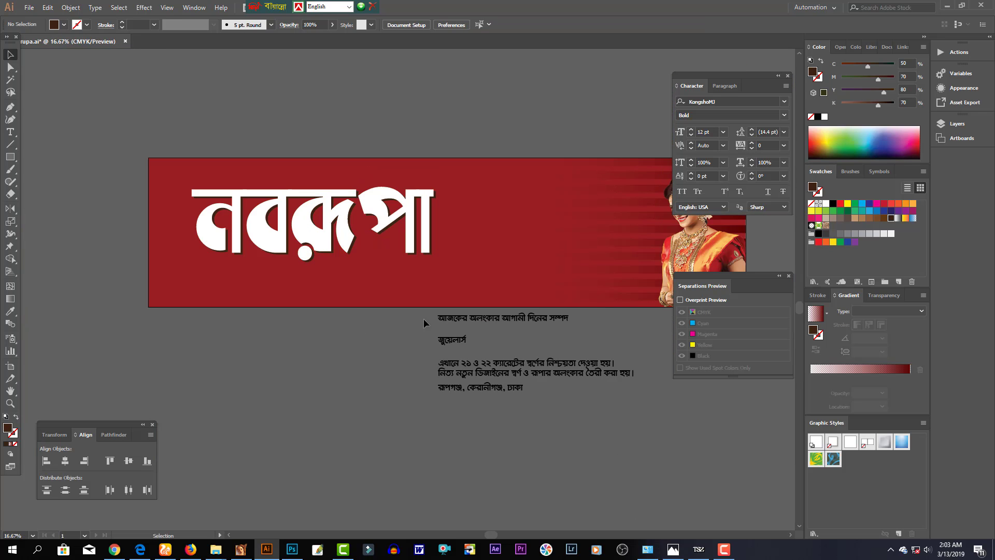
Place জুয়েলার্স beside the shop name, enlarge it to about 522 pt and fill it with orange C 0, M 50, Y 100, K 0
{"action": "left_click", "coordinate": [463, 341]}
{"action": "left_click_drag", "start_coordinate": [466, 340], "coordinate": [541, 233]}
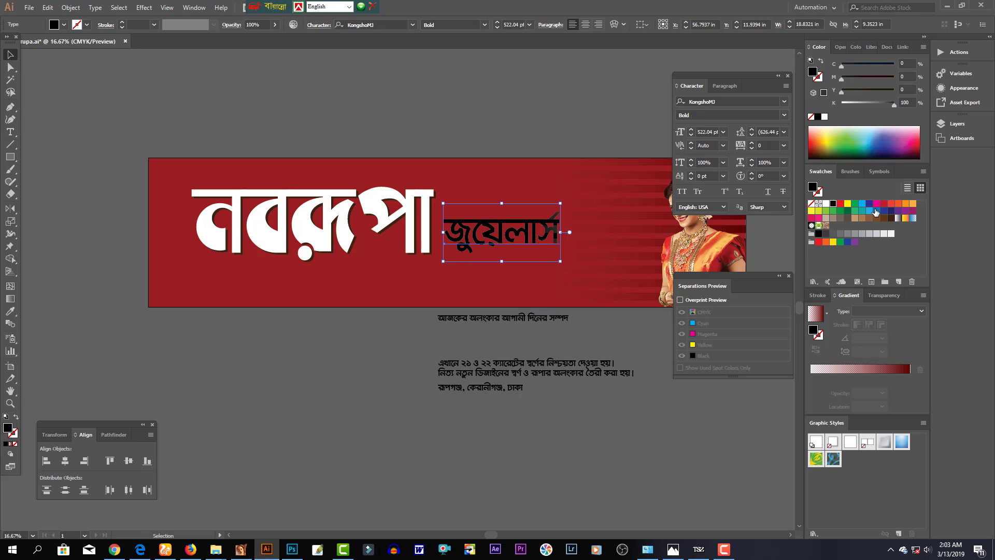
{"action": "left_click", "coordinate": [906, 205]}
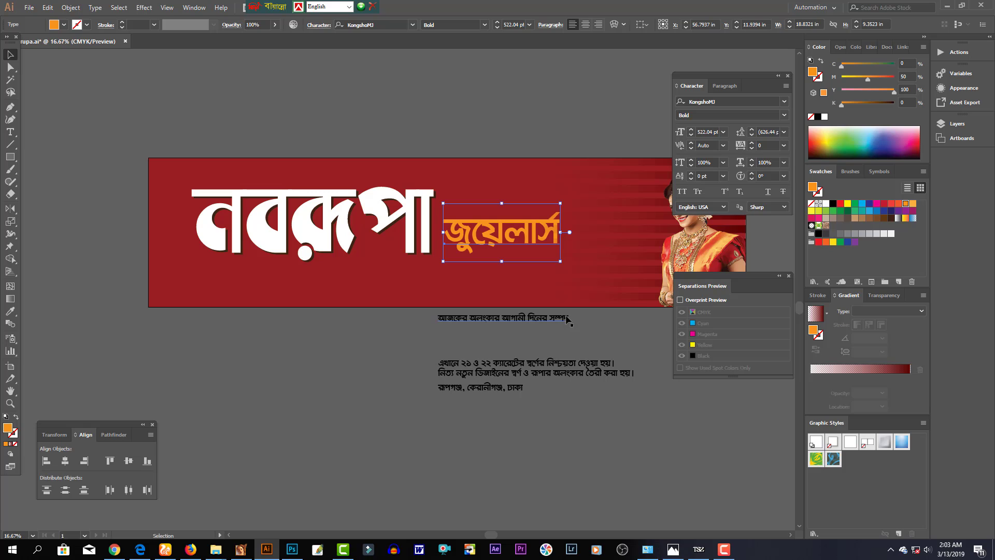
{"action": "left_click", "coordinate": [655, 319]}
Enlarge the জুয়েলার্স text slightly, keeping its lower-left corner in place
{"action": "key", "text": "Tab"}
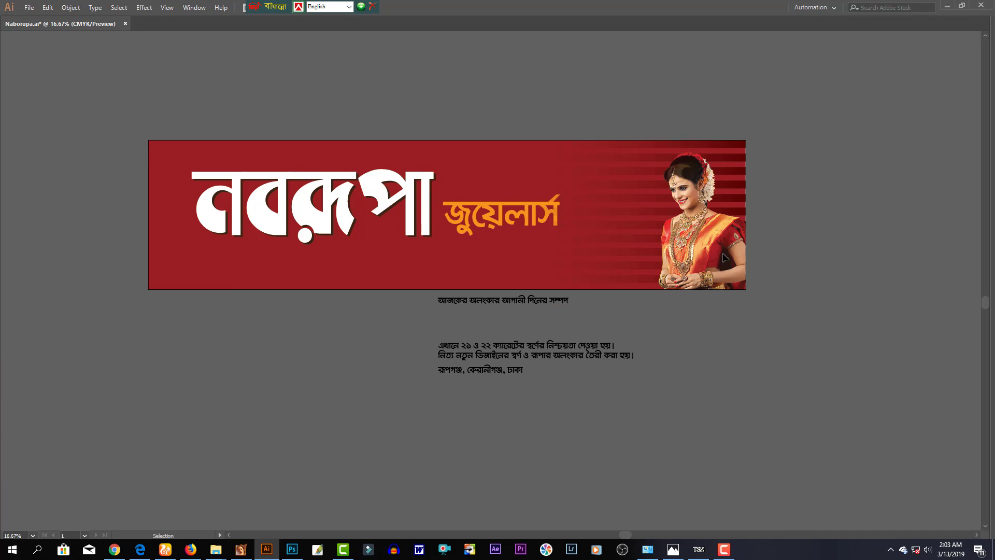
{"action": "left_click", "coordinate": [560, 219]}
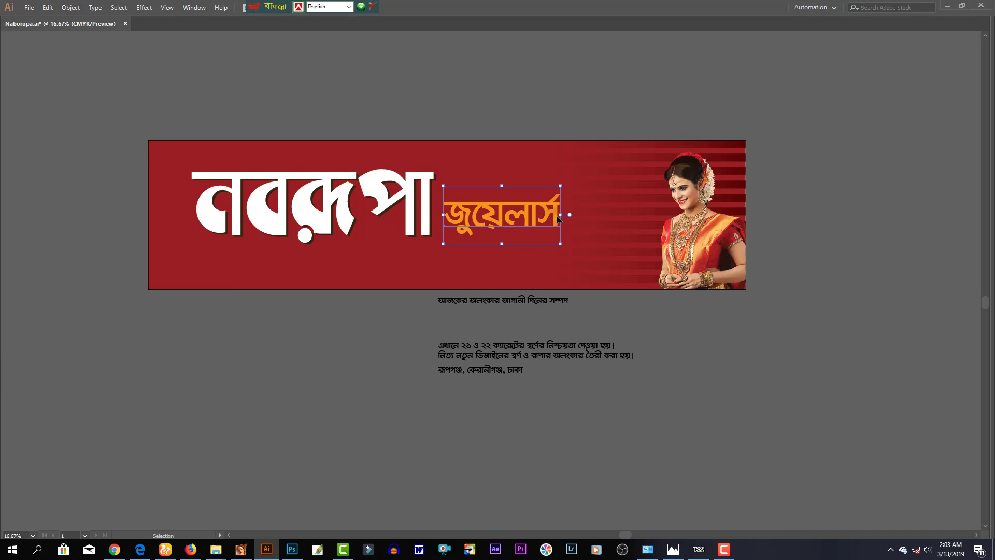
{"action": "left_click_drag", "start_coordinate": [560, 219], "coordinate": [560, 216]}
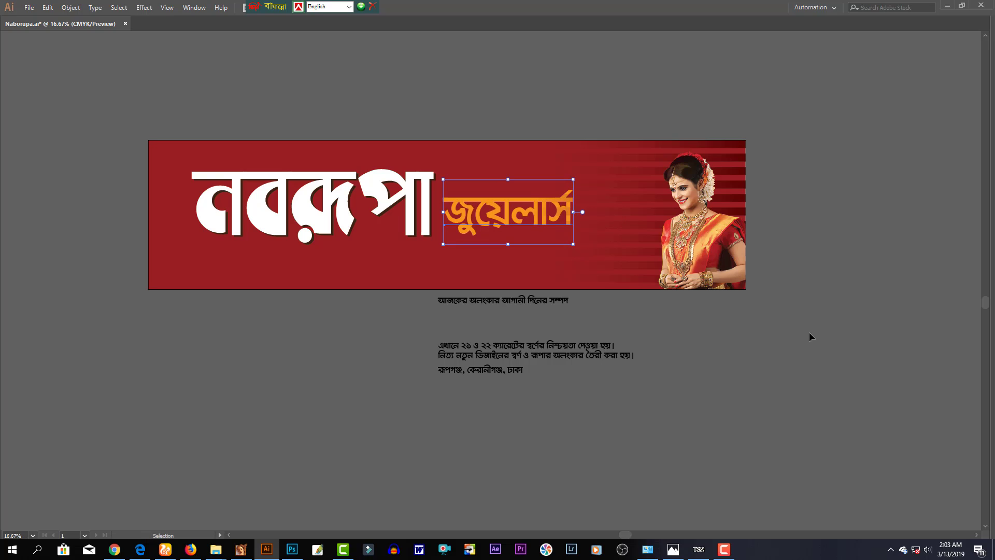
{"action": "left_click", "coordinate": [767, 281]}
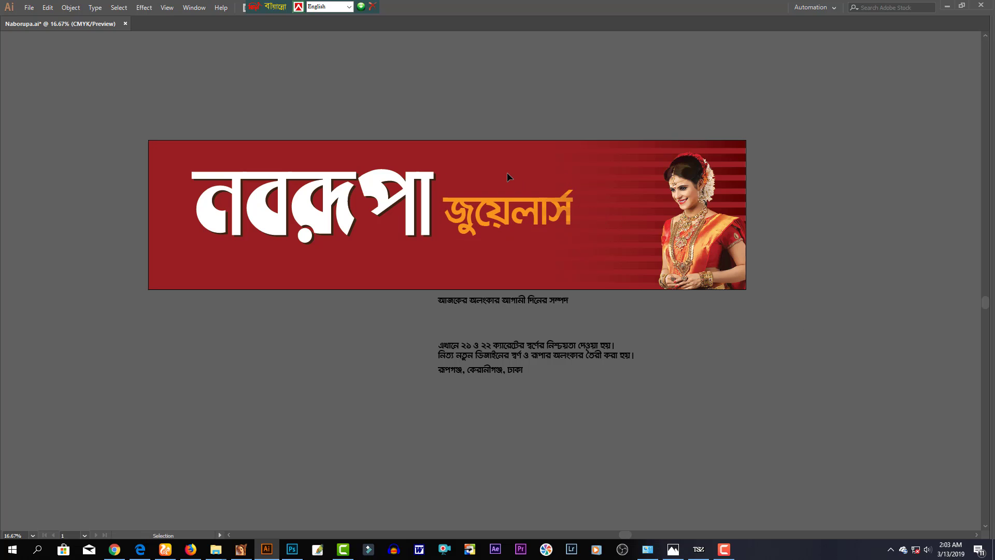
Draw an open three-point wavy path above জুয়েলার্স with the Pen tool, dipping first and then rising
{"action": "left_click", "coordinate": [502, 305]}
{"action": "left_click", "coordinate": [522, 155], "text": "ctrl"}
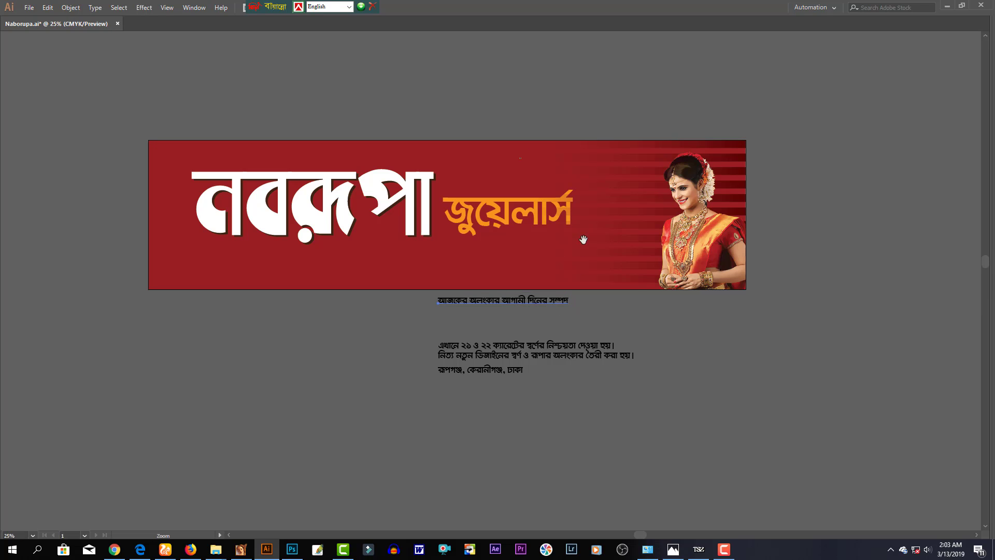
{"action": "left_click_drag", "start_coordinate": [511, 280], "coordinate": [443, 260]}
{"action": "key", "text": "Tab"}
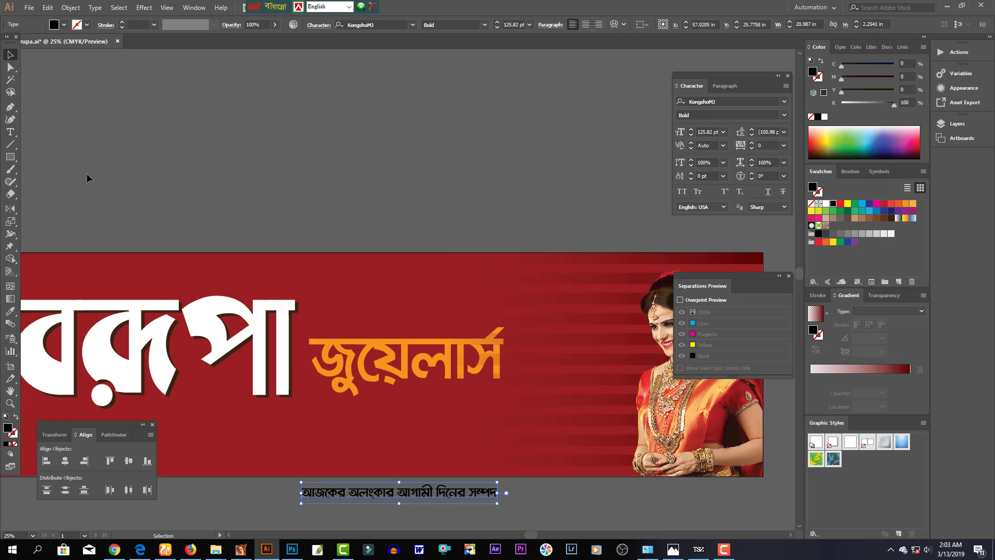
{"action": "left_click", "coordinate": [10, 108]}
{"action": "left_click", "coordinate": [339, 288]}
{"action": "left_click_drag", "start_coordinate": [437, 302], "coordinate": [494, 278]}
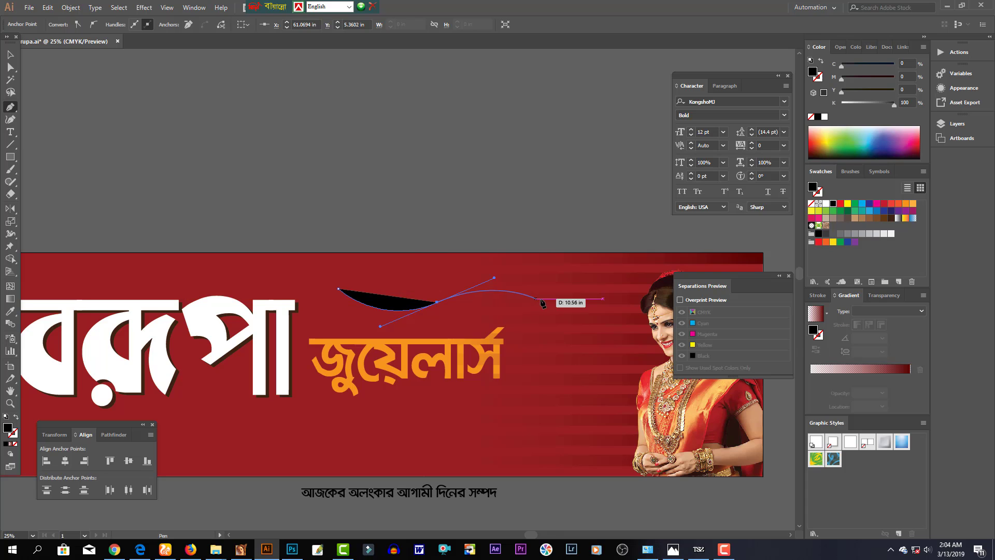
{"action": "left_click_drag", "start_coordinate": [544, 295], "coordinate": [559, 307]}
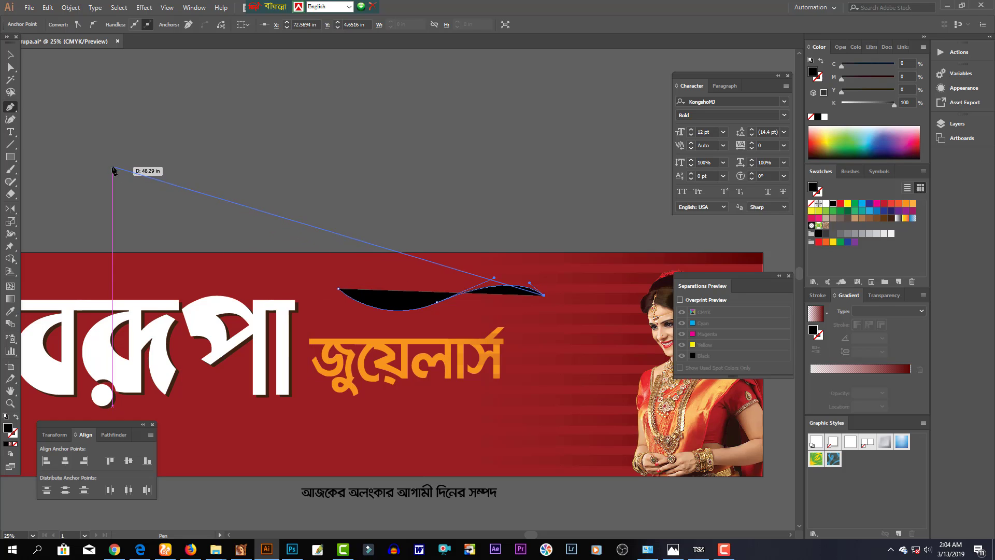
{"action": "left_click", "coordinate": [10, 55]}
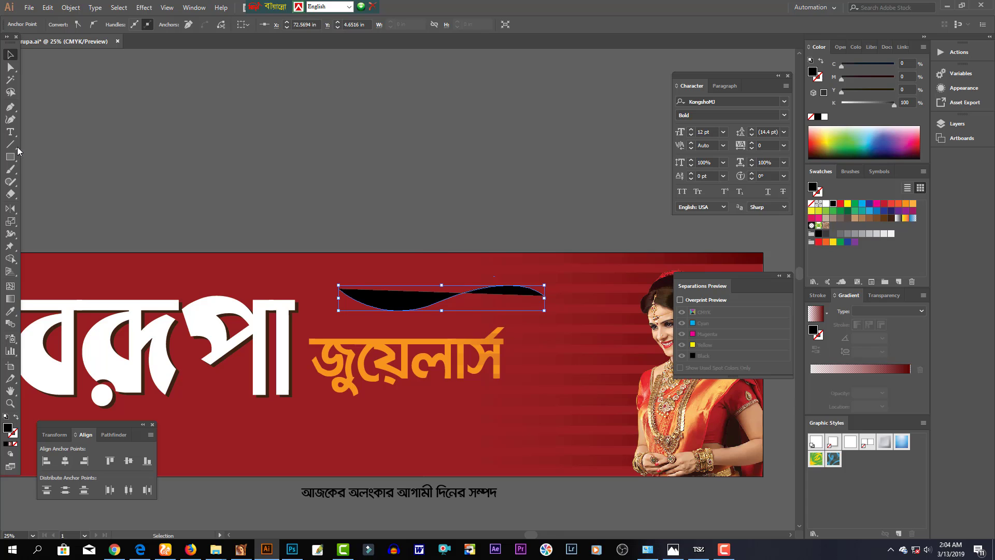
Remove the tagline আজকের অলংকার আগামী দিনের সম্পদ from below the banner
{"action": "left_click", "coordinate": [357, 501]}
{"action": "key", "text": "Delete"}
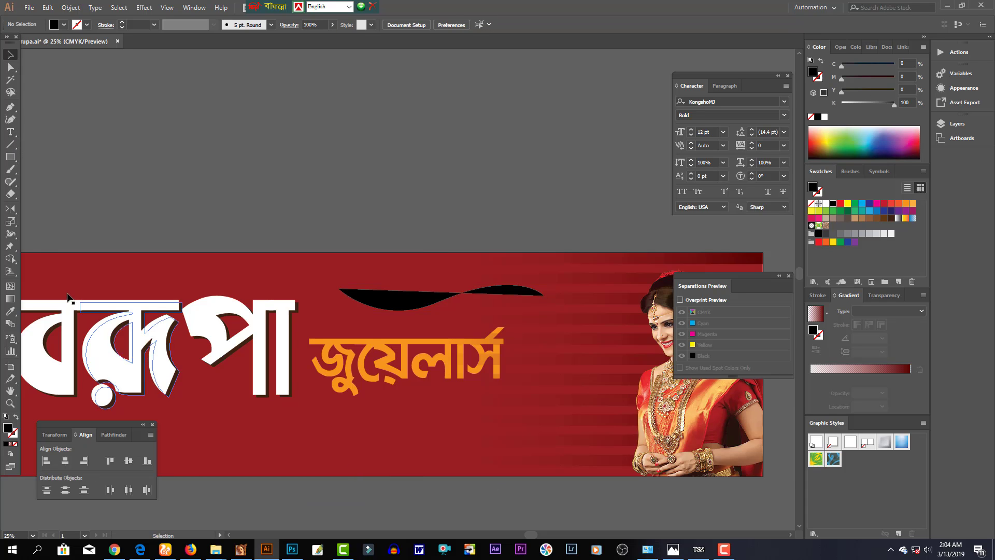
Paste the tagline আজকের অলংকার আগামী দিনের সম্পদ as type running along the wavy path above জুয়েলার্স
{"action": "left_click", "coordinate": [11, 135]}
{"action": "left_click", "coordinate": [11, 138]}
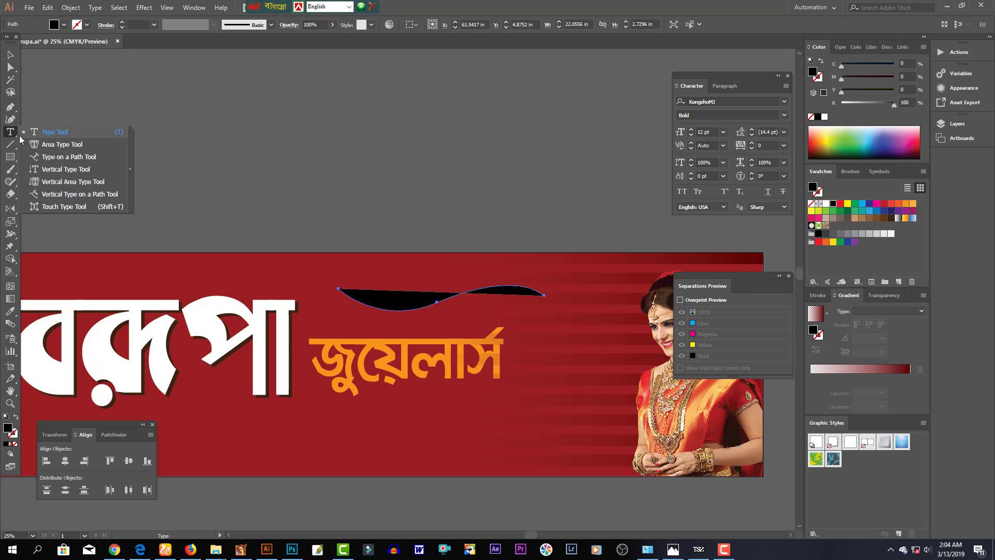
{"action": "left_click", "coordinate": [43, 162]}
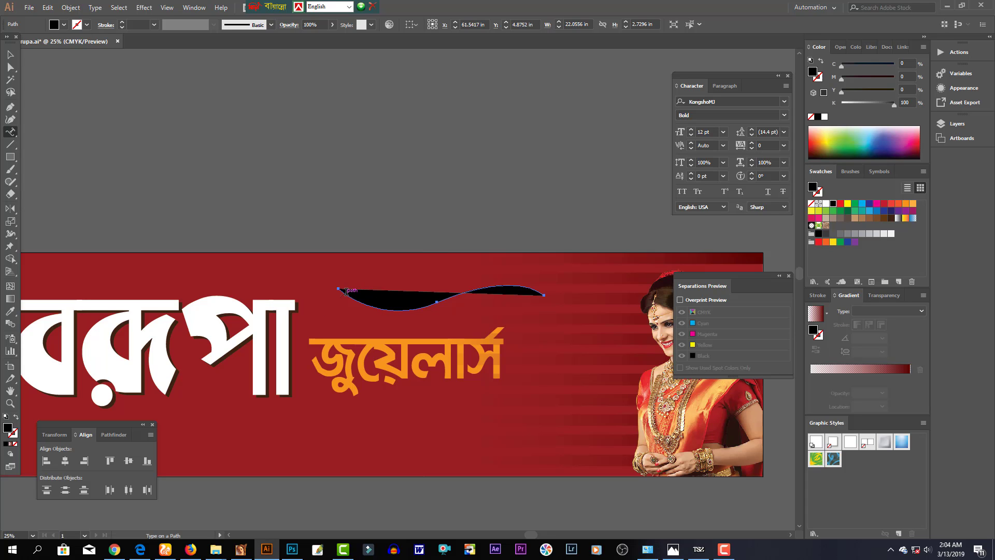
{"action": "left_click", "coordinate": [387, 307]}
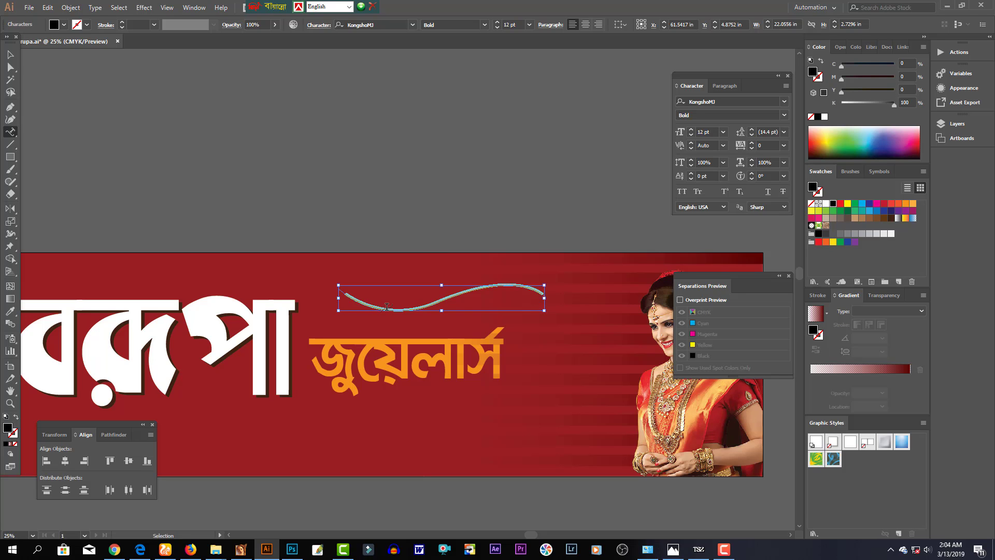
{"action": "type", "text": "আজকের অলংকার আগামী দিনের সম্পদ"}
{"action": "key", "text": "Escape"}
Set the curved tagline in ChandrabatiMJ Bold with 90% horizontal scale
{"action": "left_click", "coordinate": [470, 298]}
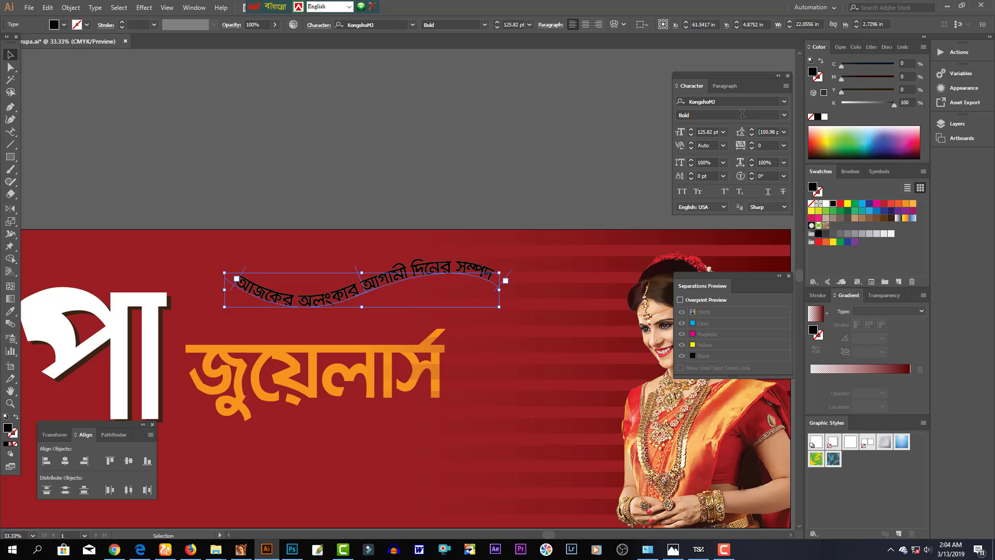
{"action": "left_click", "coordinate": [746, 102]}
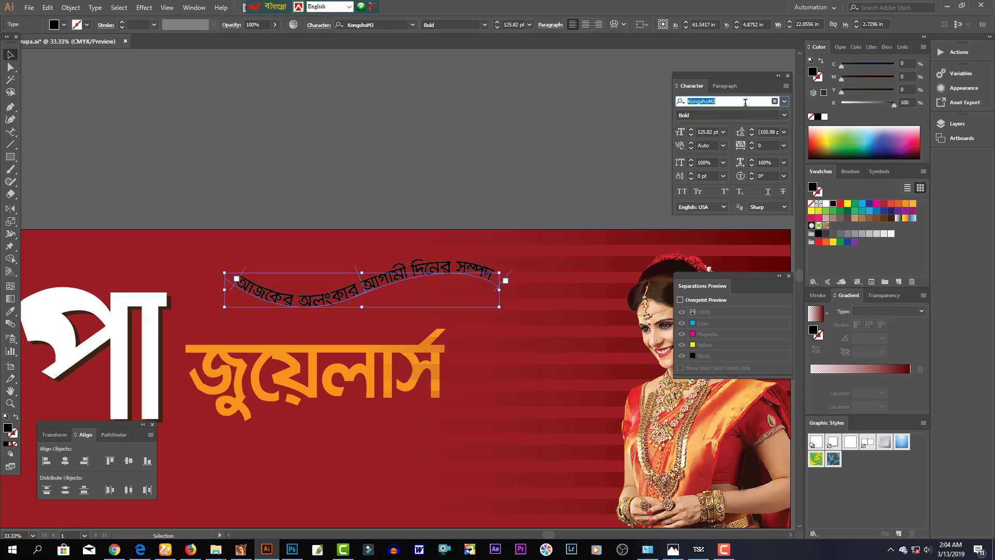
{"action": "type", "text": "ch"}
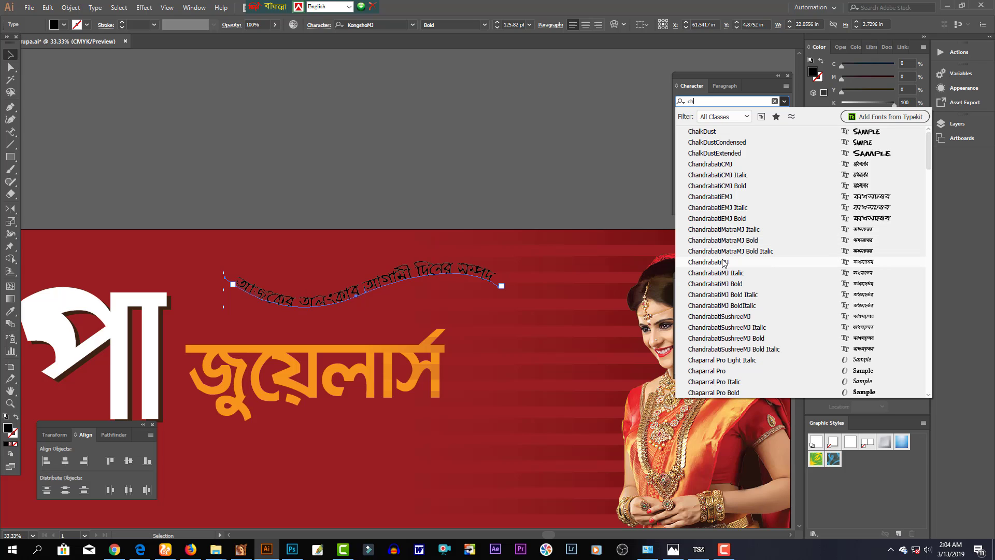
{"action": "left_click", "coordinate": [724, 284]}
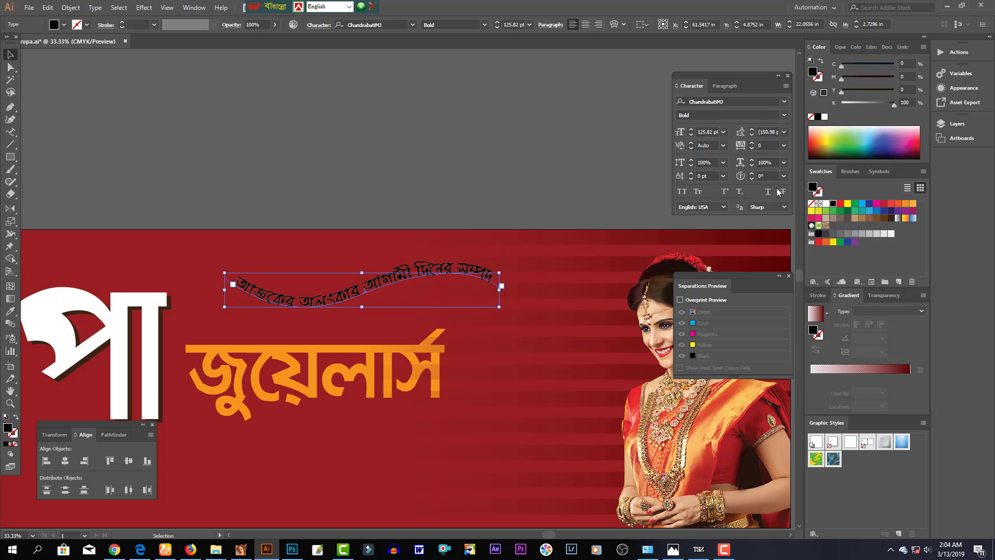
{"action": "left_click_drag", "start_coordinate": [758, 163], "coordinate": [853, 173]}
{"action": "type", "text": "90"}
{"action": "key", "text": "Return"}
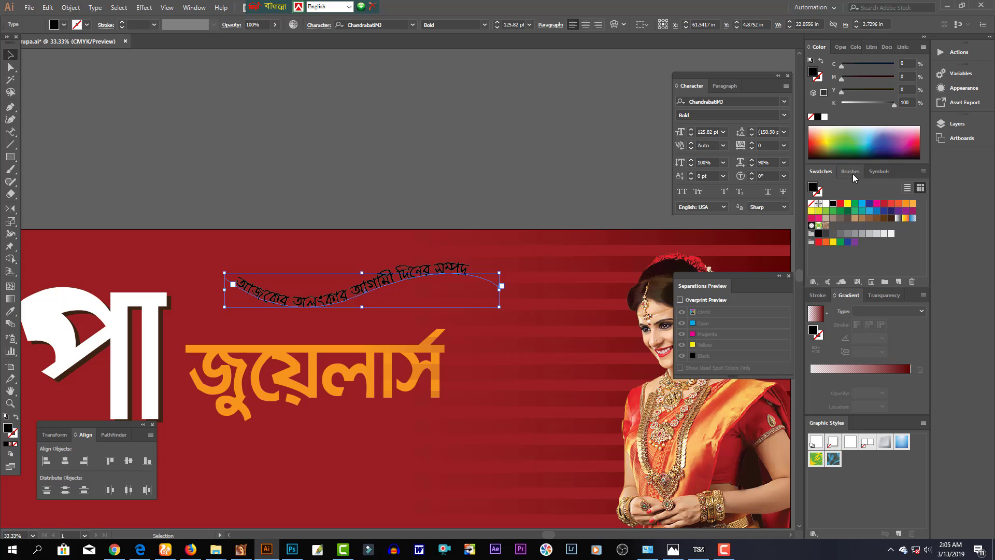
Fill the curved tagline with white and give it a 0.5 pt stroke
{"action": "left_click", "coordinate": [846, 103]}
{"action": "left_click", "coordinate": [818, 295]}
{"action": "left_click", "coordinate": [860, 309]}
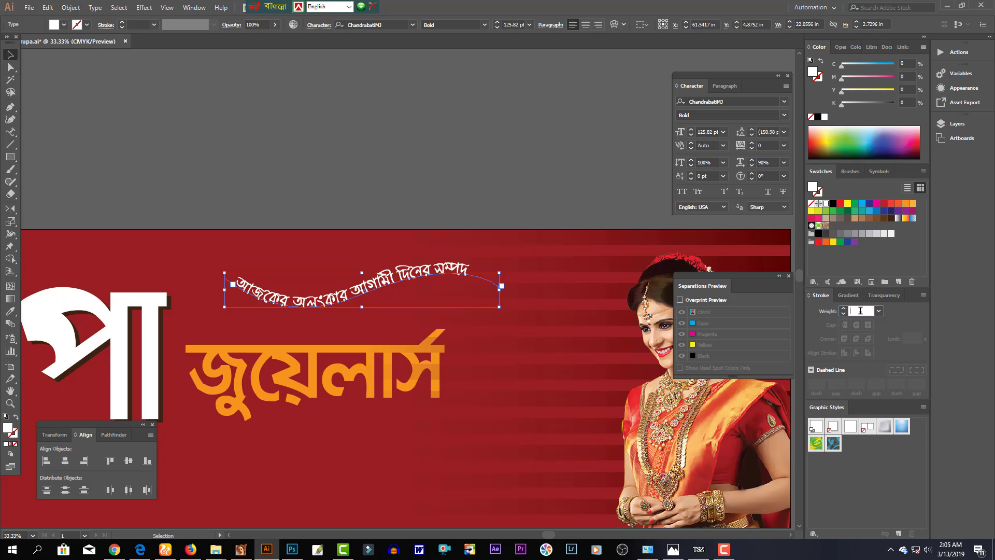
{"action": "type", "text": "0.5"}
{"action": "key", "text": "Return"}
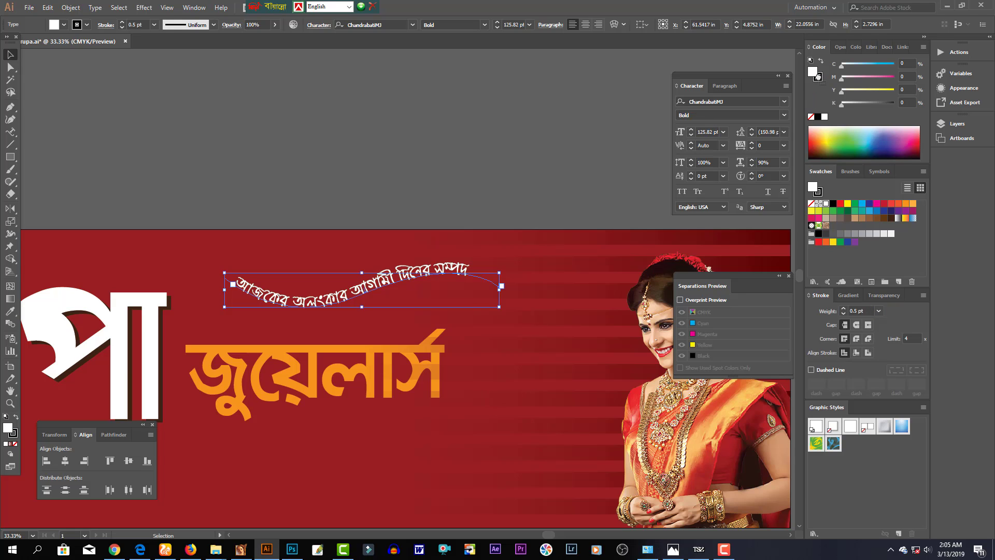
Enlarge the curved tagline to about 141 pt directly above জুয়েলার্স and give it a white 2 pt stroke
{"action": "left_click_drag", "start_coordinate": [289, 304], "coordinate": [252, 301]}
{"action": "left_click_drag", "start_coordinate": [462, 286], "coordinate": [480, 287]}
{"action": "left_click_drag", "start_coordinate": [367, 275], "coordinate": [378, 275]}
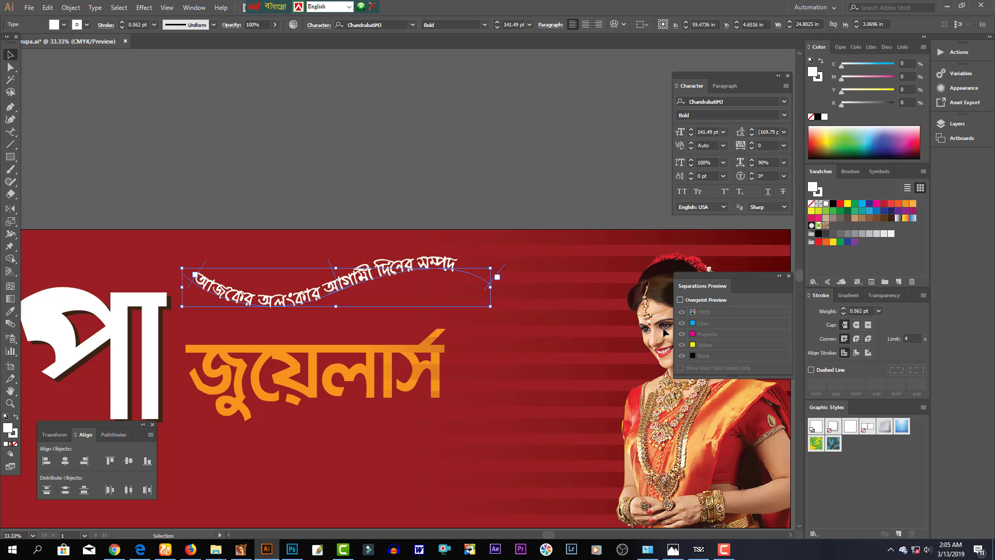
{"action": "left_click", "coordinate": [844, 308]}
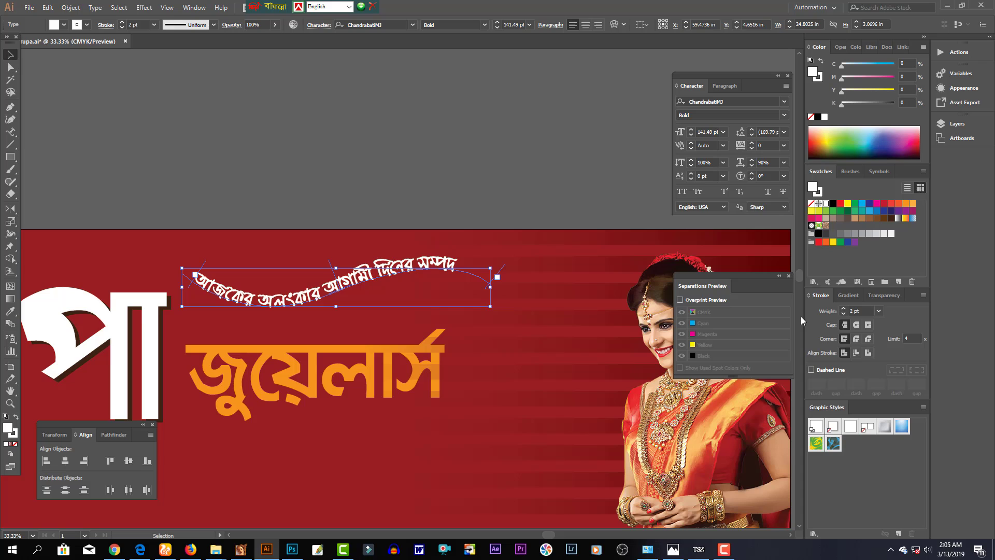
Add three dots (...) to the end of the curved tagline and deselect it
{"action": "double_click", "coordinate": [494, 285]}
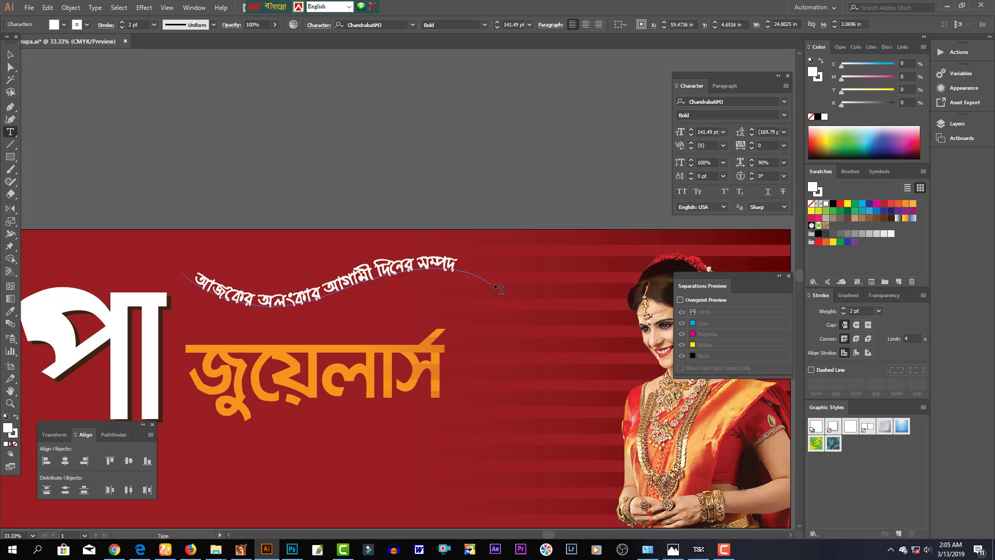
{"action": "type", "text": "..."}
{"action": "key", "text": "Escape"}
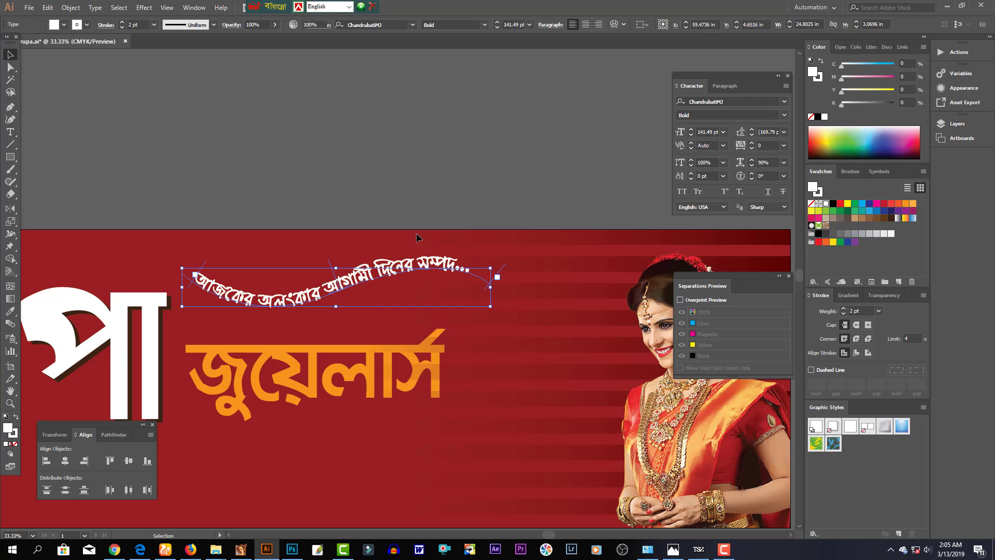
{"action": "left_click", "coordinate": [403, 167]}
Move the line এখানে ২১ ও ২২ ক্যারেটের স্বর্ণের নিশ্চয়তা দেওয়া হয়। onto the banner below নবরূপা and enlarge it to nearly the name's width
{"action": "left_click", "coordinate": [383, 399], "text": "ctrl+alt"}
{"action": "left_click_drag", "start_coordinate": [377, 400], "coordinate": [456, 248]}
{"action": "left_click_drag", "start_coordinate": [436, 325], "coordinate": [443, 379]}
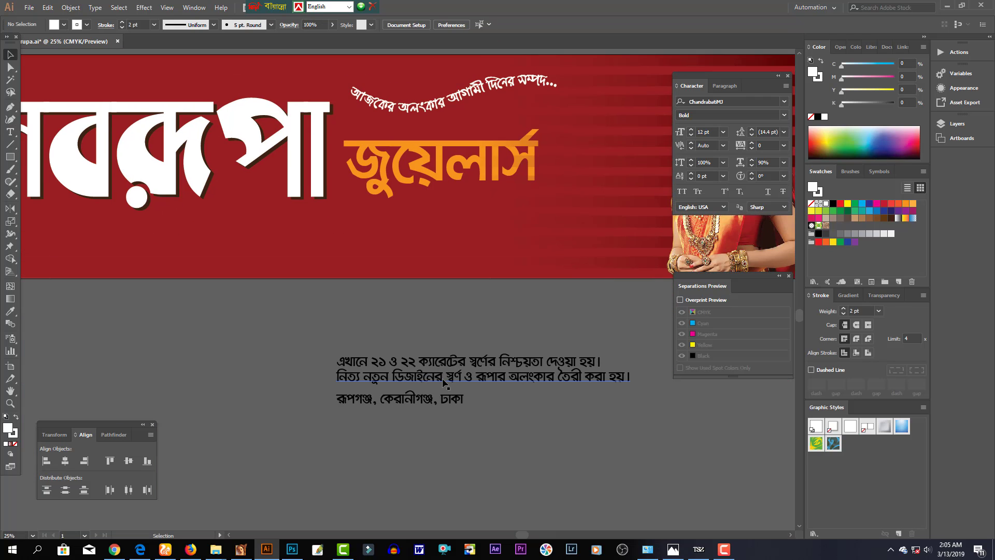
{"action": "left_click_drag", "start_coordinate": [391, 329], "coordinate": [131, 235]}
{"action": "left_click", "coordinate": [462, 398]}
{"action": "key", "text": "Tab"}
{"action": "left_click_drag", "start_coordinate": [338, 237], "coordinate": [424, 238]}
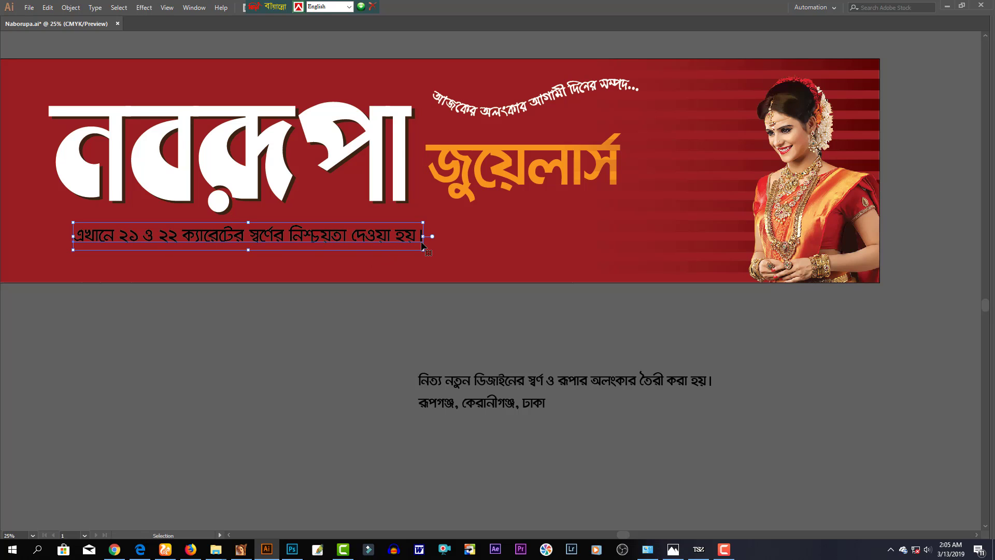